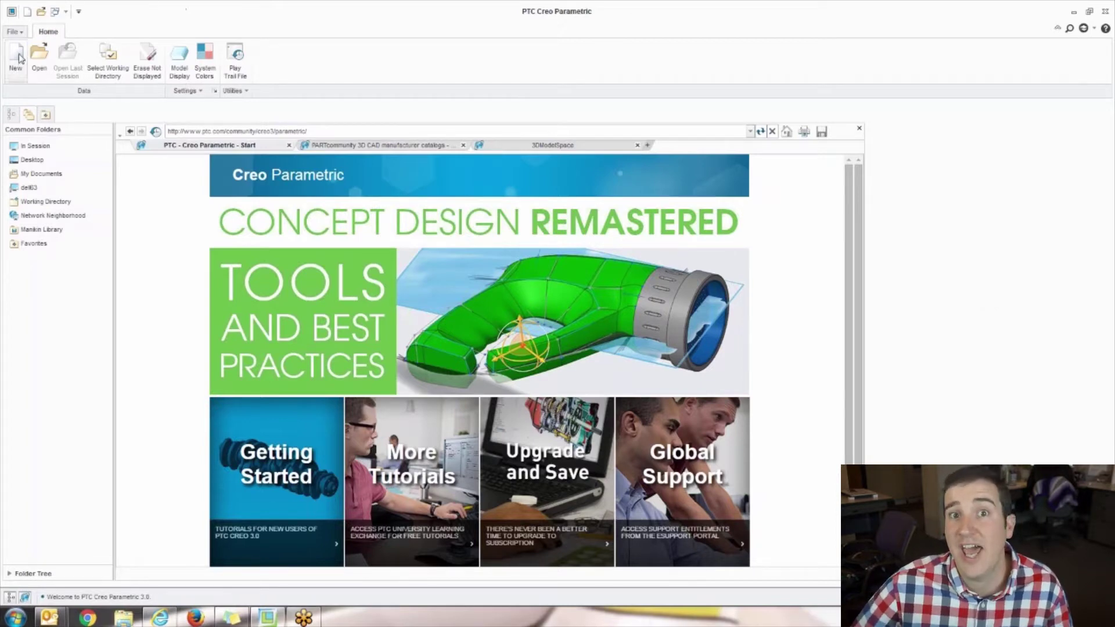
Import triple_tree.sldprt from the FMX with SolidWorks - Creo demo folder as a new model
{"action": "left_click", "coordinate": [39, 57]}
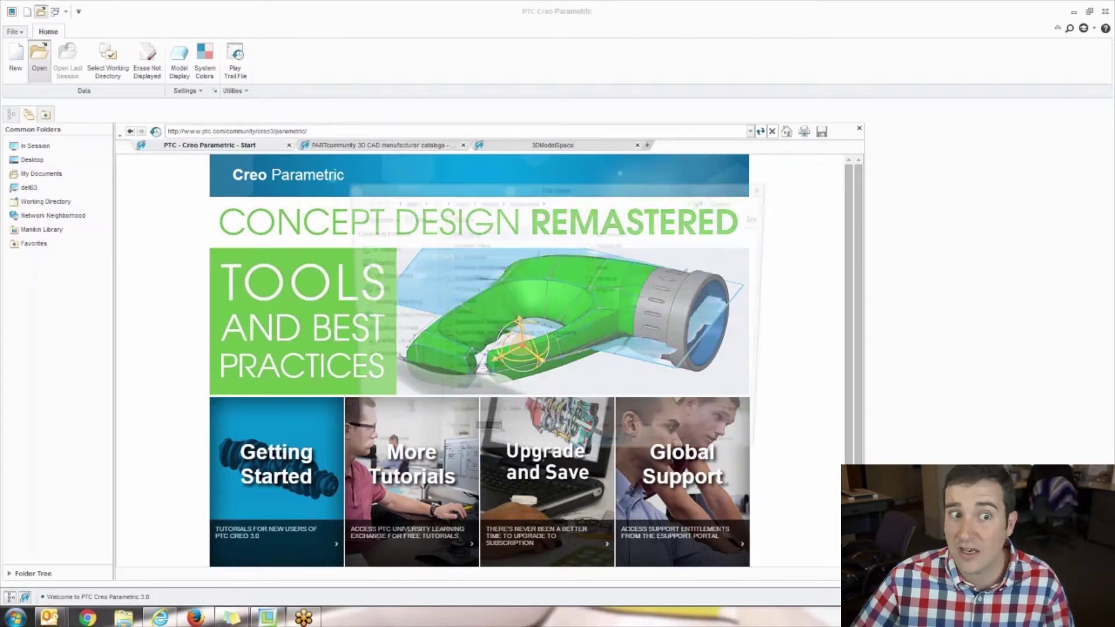
{"action": "left_click", "coordinate": [374, 359]}
{"action": "double_click", "coordinate": [481, 292]}
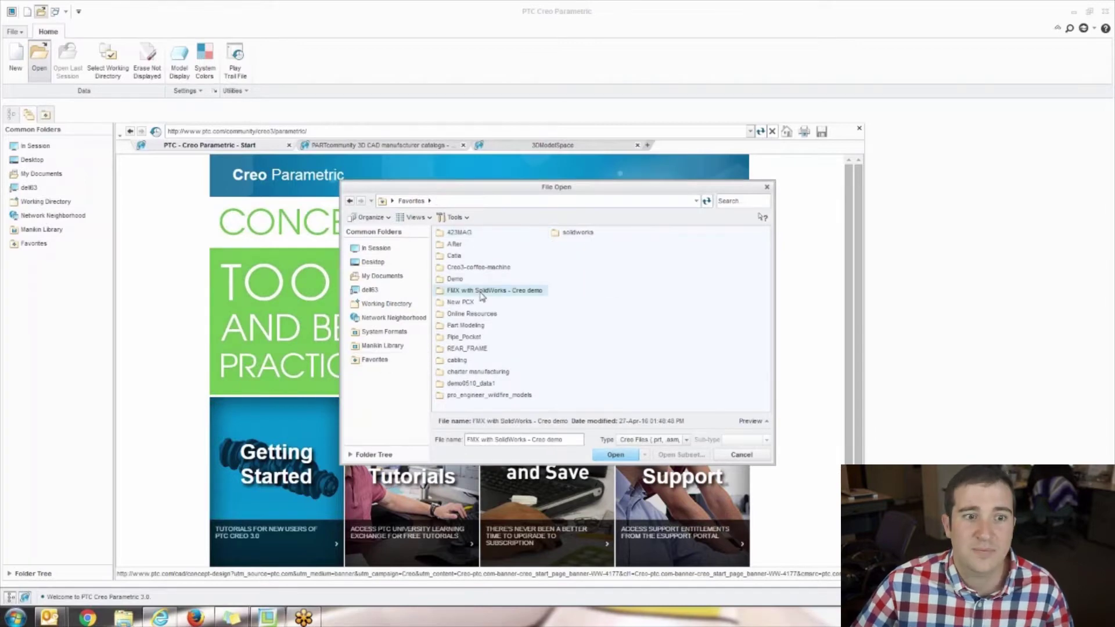
{"action": "left_click", "coordinate": [646, 456]}
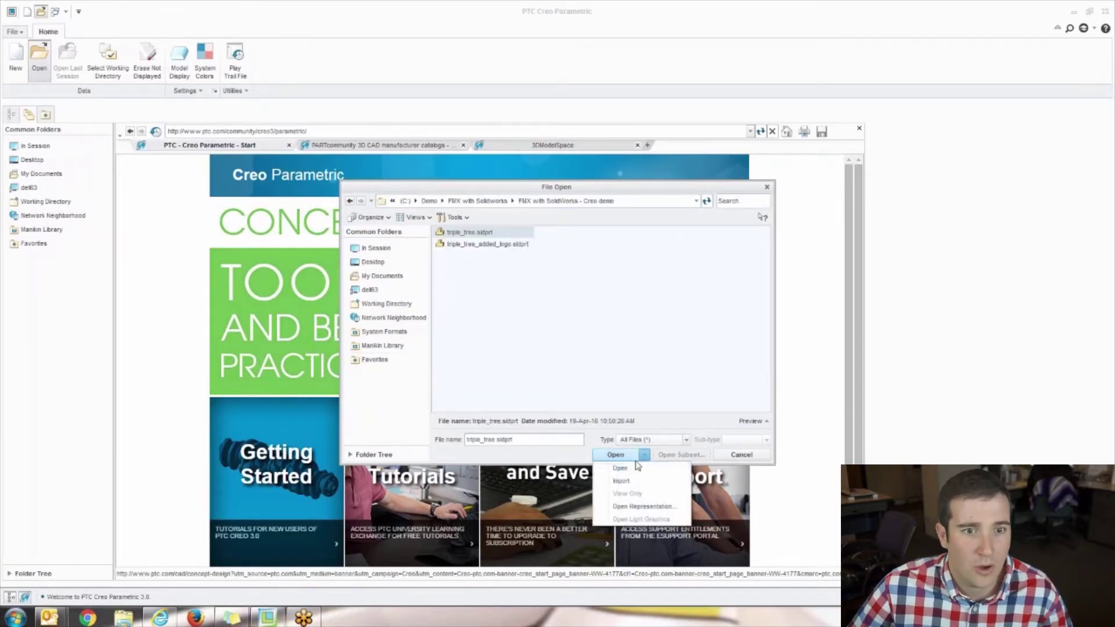
{"action": "left_click", "coordinate": [639, 469]}
{"action": "key", "text": "Return"}
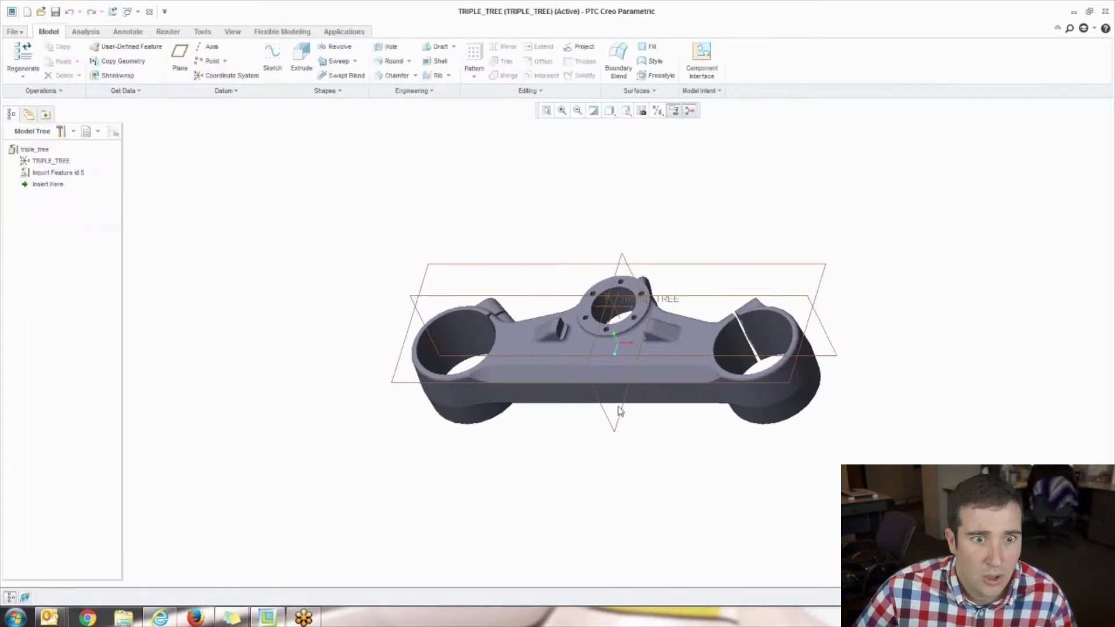
Orbit and zoom the imported triple tree to an angled view
{"action": "mouse_move", "coordinate": [621, 411]}
{"action": "middle_mouse_down"}
{"action": "mouse_move", "coordinate": [667, 411]}
{"action": "mouse_move", "coordinate": [655, 401]}
{"action": "mouse_move", "coordinate": [666, 372]}
{"action": "middle_mouse_up"}
{"action": "scroll", "coordinate": [667, 370], "scroll_direction": "down", "scroll_amount": 3}
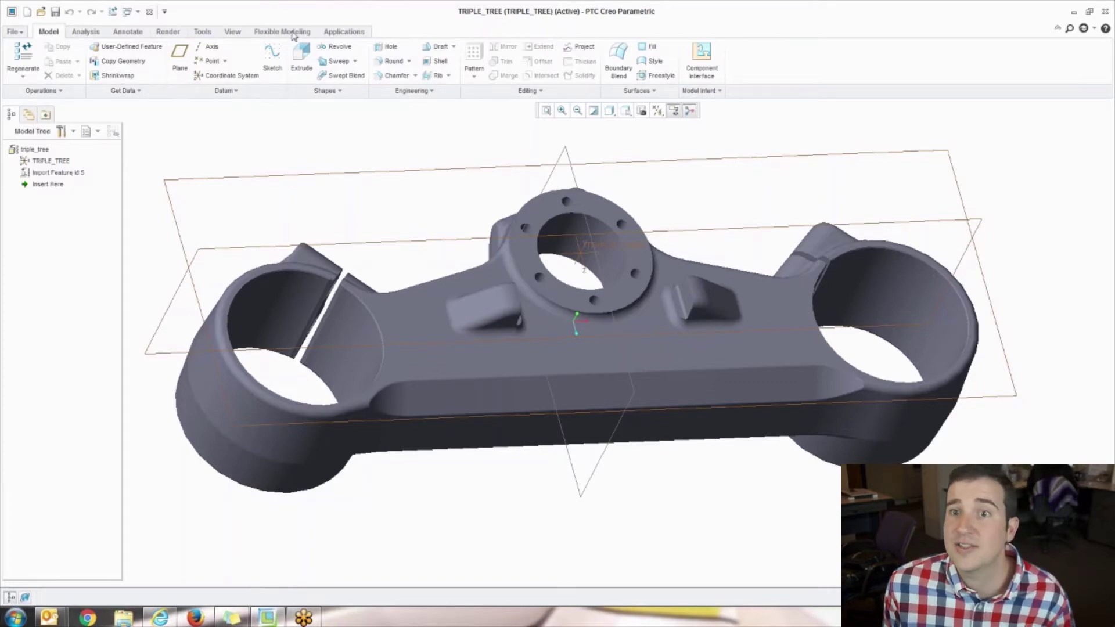
{"action": "left_click", "coordinate": [282, 32]}
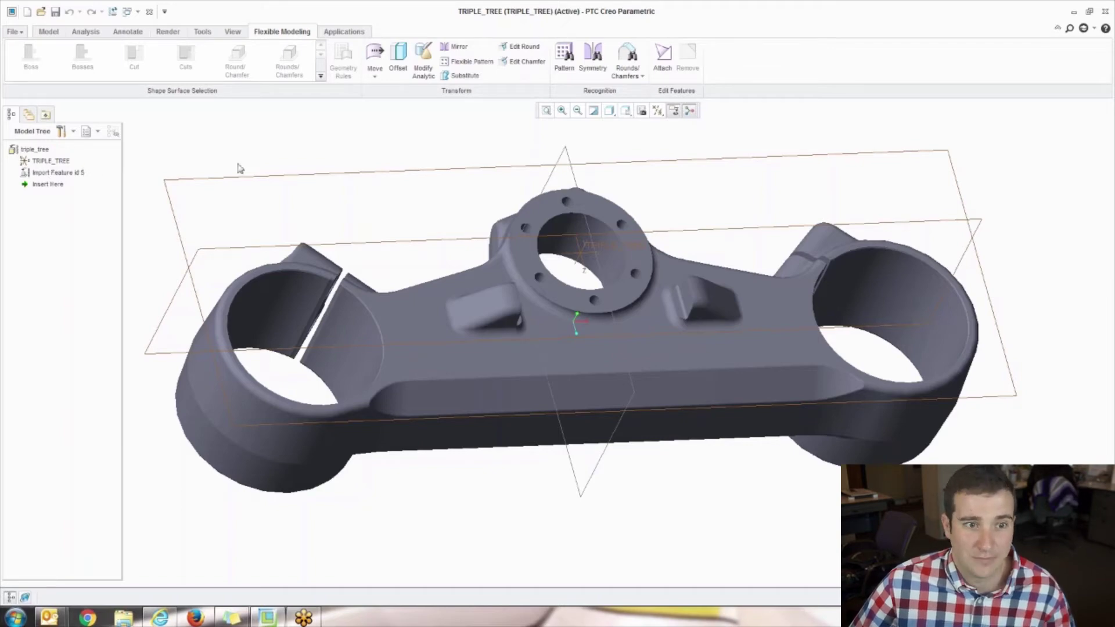
Select the left and right boss faces together and start Symmetry recognition from them
{"action": "middle_click_drag", "start_coordinate": [475, 244], "coordinate": [483, 262]}
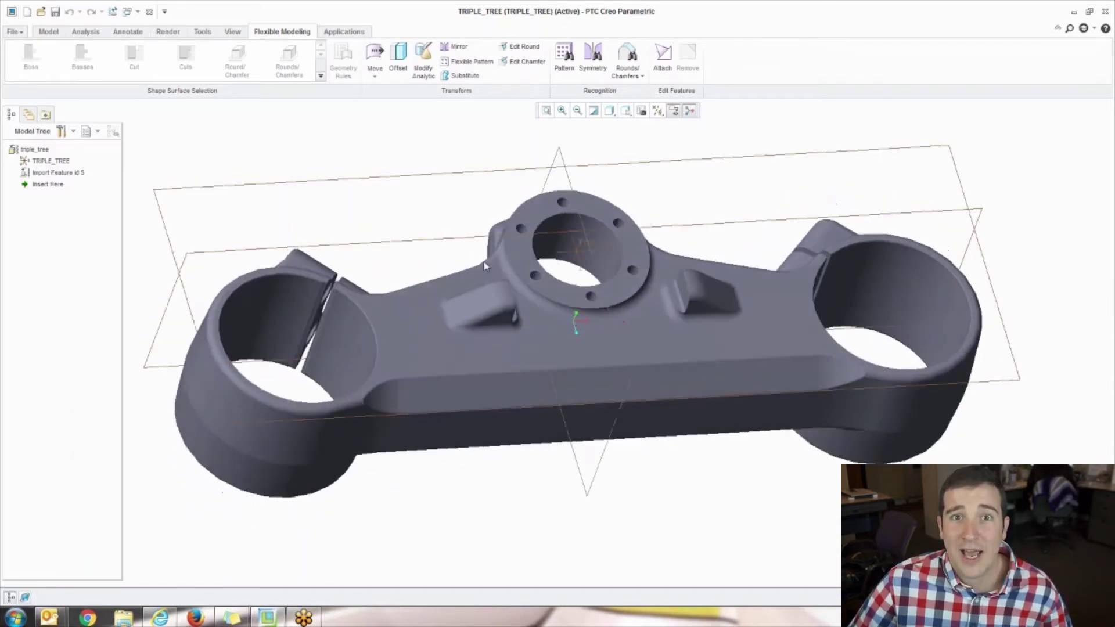
{"action": "scroll", "coordinate": [516, 290], "scroll_direction": "down", "scroll_amount": 3}
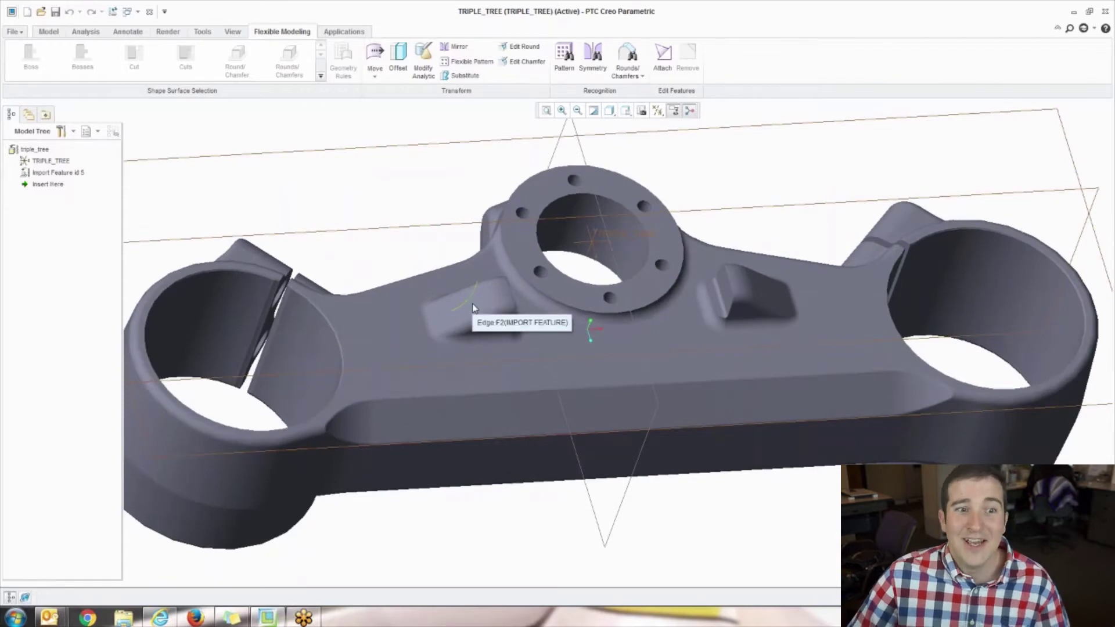
{"action": "scroll", "coordinate": [473, 305], "scroll_direction": "down", "scroll_amount": 3}
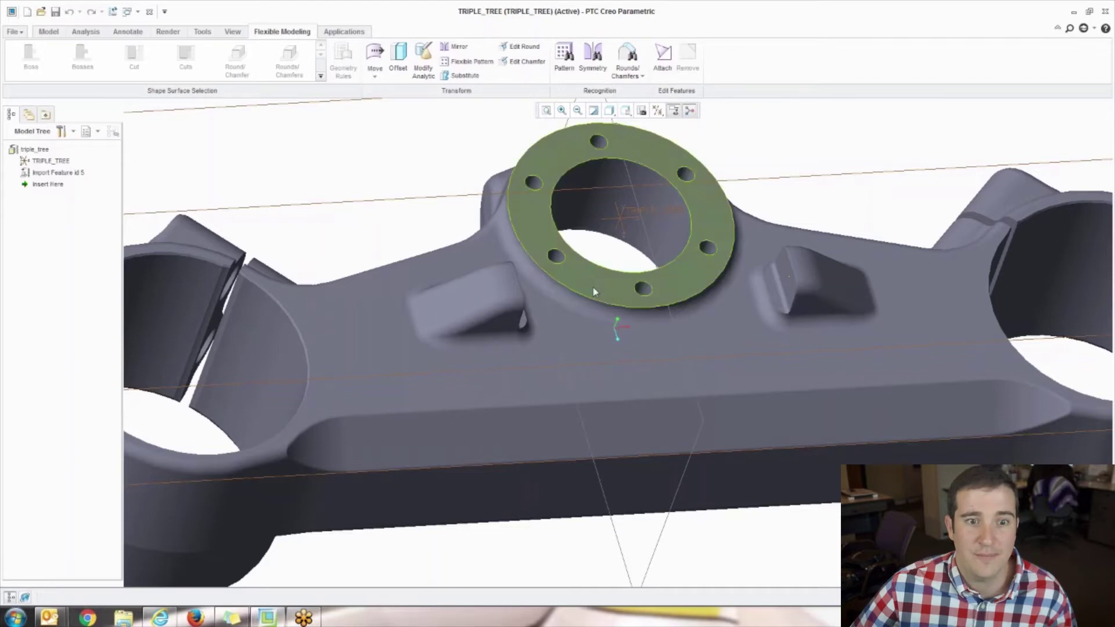
{"action": "scroll", "coordinate": [465, 297], "scroll_direction": "down", "scroll_amount": 2}
{"action": "left_click", "coordinate": [464, 297]}
{"action": "scroll", "coordinate": [430, 278], "scroll_direction": "up", "scroll_amount": 2}
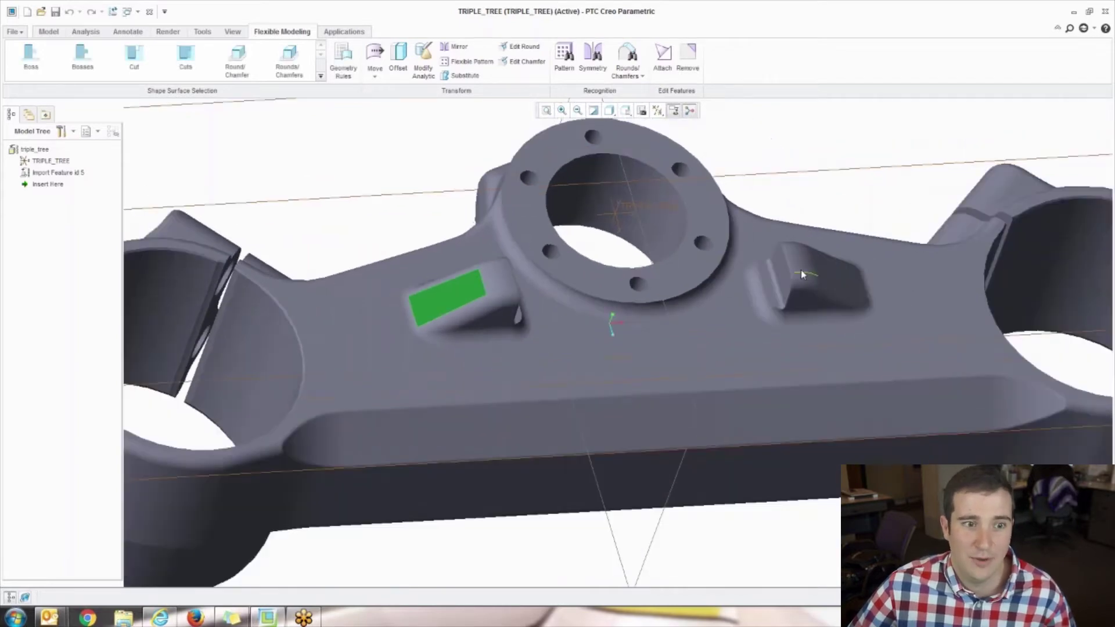
{"action": "scroll", "coordinate": [800, 269], "scroll_direction": "down", "scroll_amount": 2}
{"action": "left_click", "coordinate": [831, 270], "text": "ctrl"}
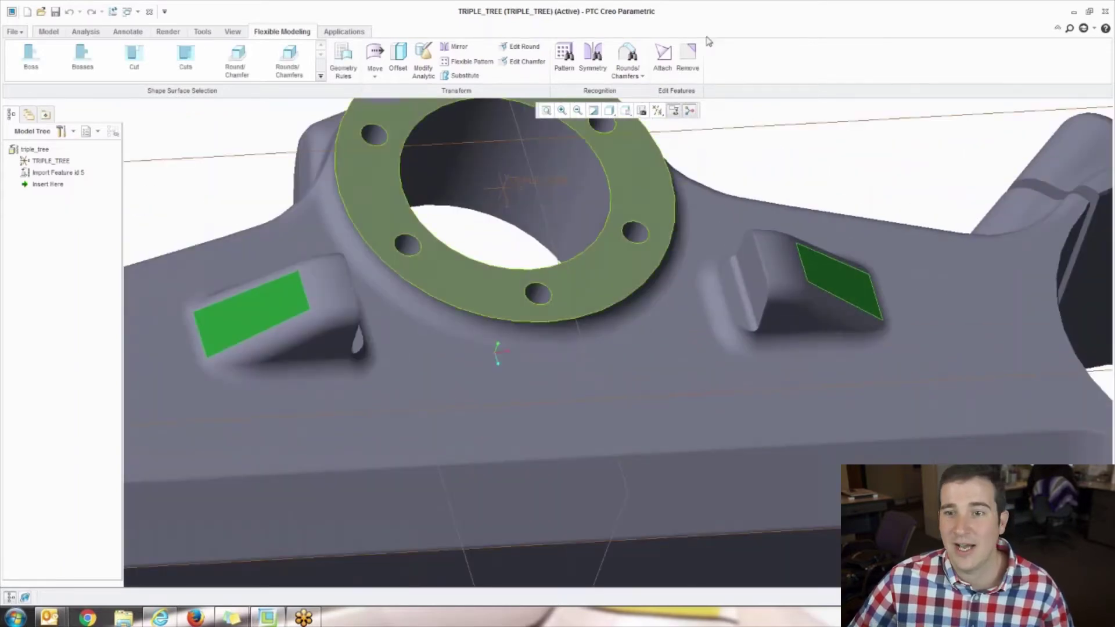
{"action": "left_click", "coordinate": [592, 58]}
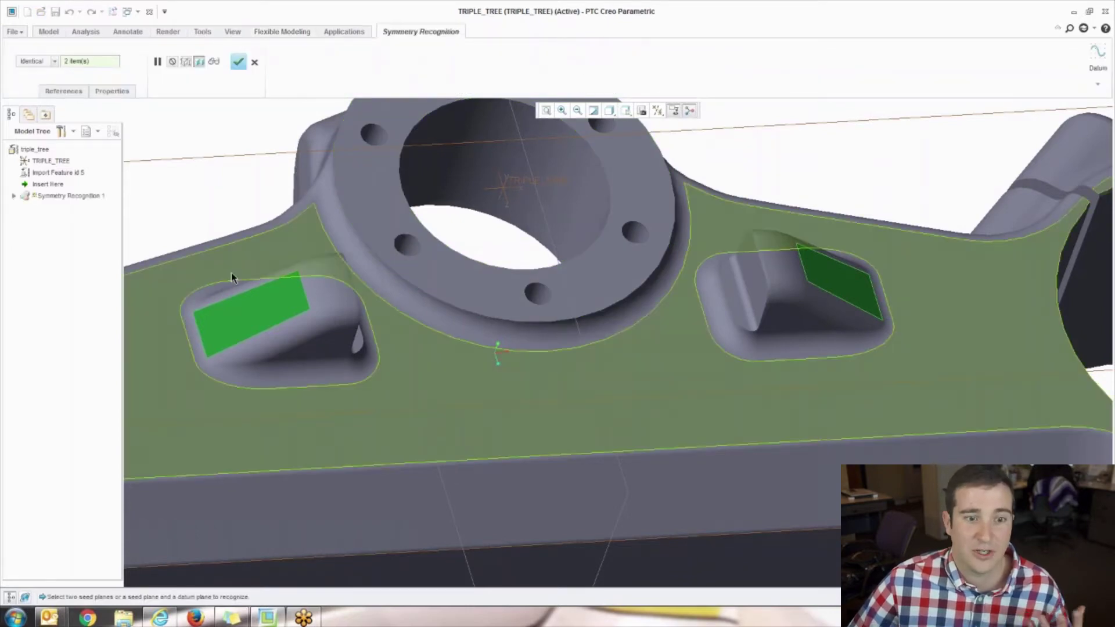
Confirm Symmetry Recognition 1, select the whole left boss with Bosses, and start a Move
{"action": "left_click", "coordinate": [238, 62]}
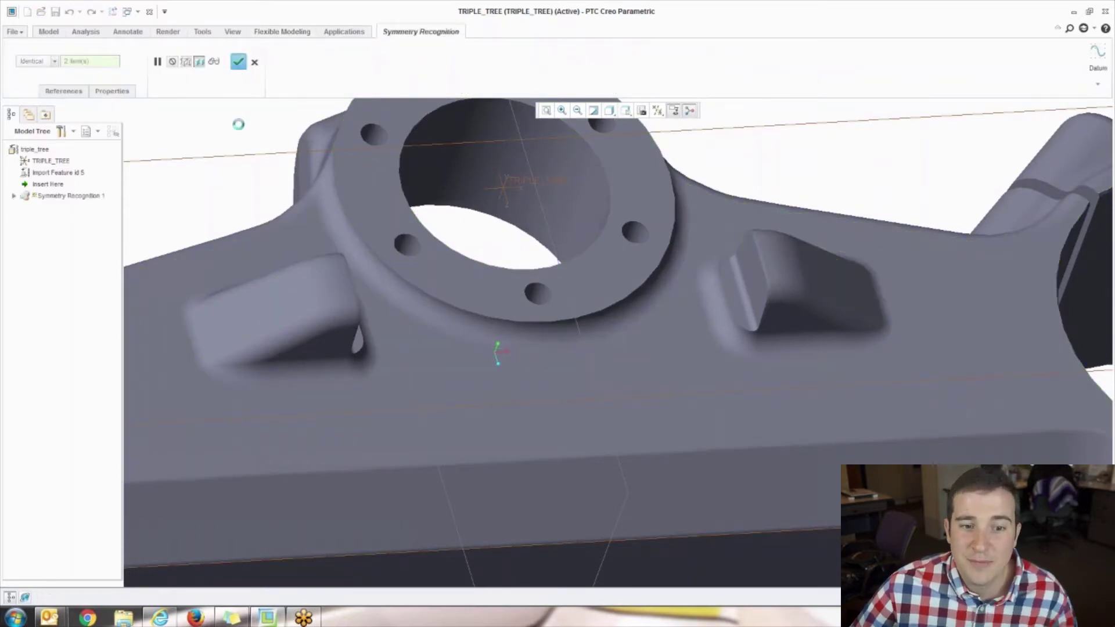
{"action": "scroll", "coordinate": [308, 314], "scroll_direction": "down", "scroll_amount": 2}
{"action": "left_click", "coordinate": [297, 312]}
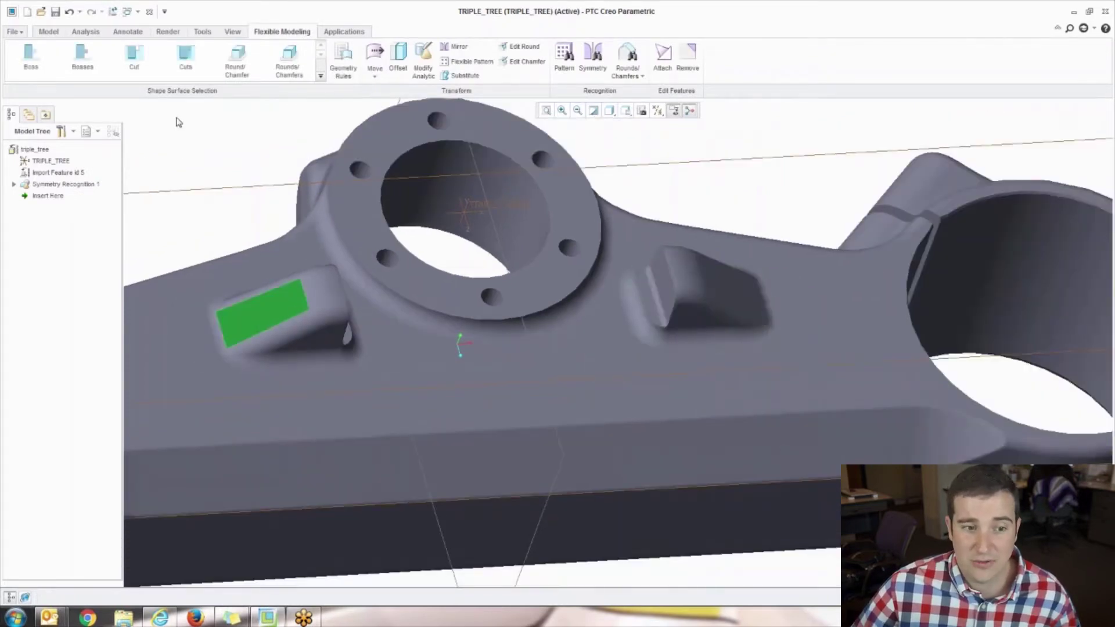
{"action": "left_click", "coordinate": [82, 55]}
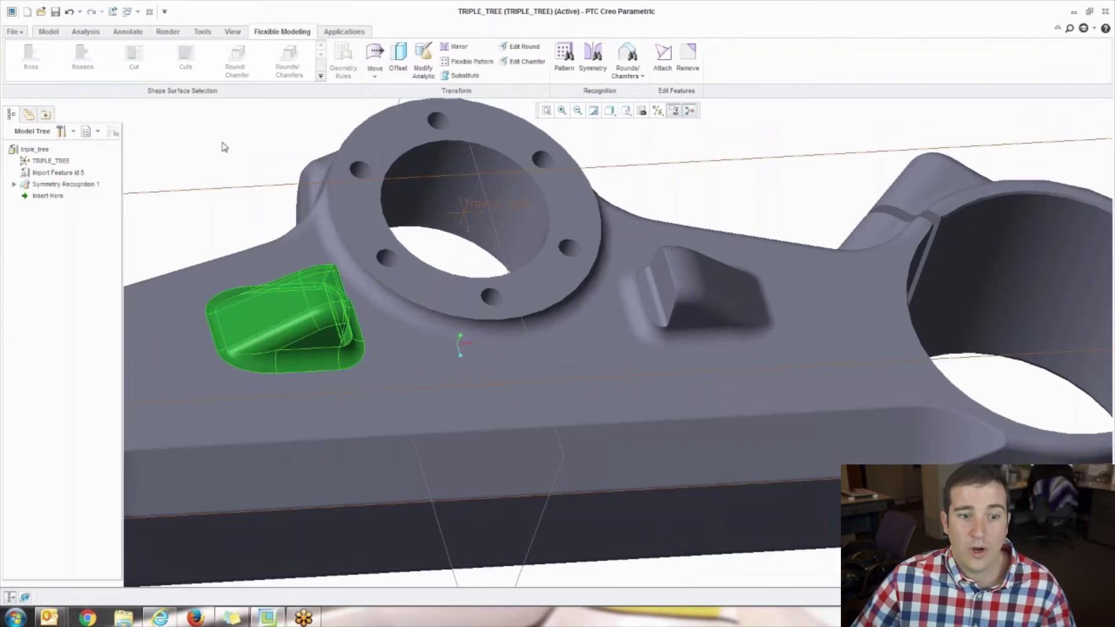
{"action": "left_click", "coordinate": [375, 55]}
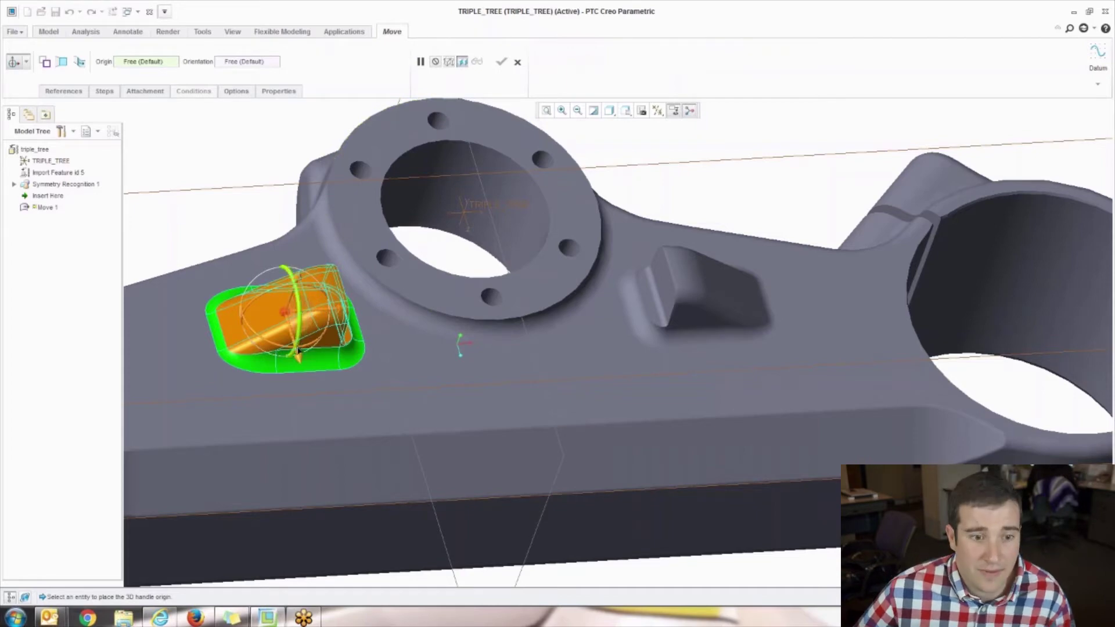
Push the left boss downward and tilt it to its final angle
{"action": "left_click_drag", "start_coordinate": [302, 368], "coordinate": [312, 394]}
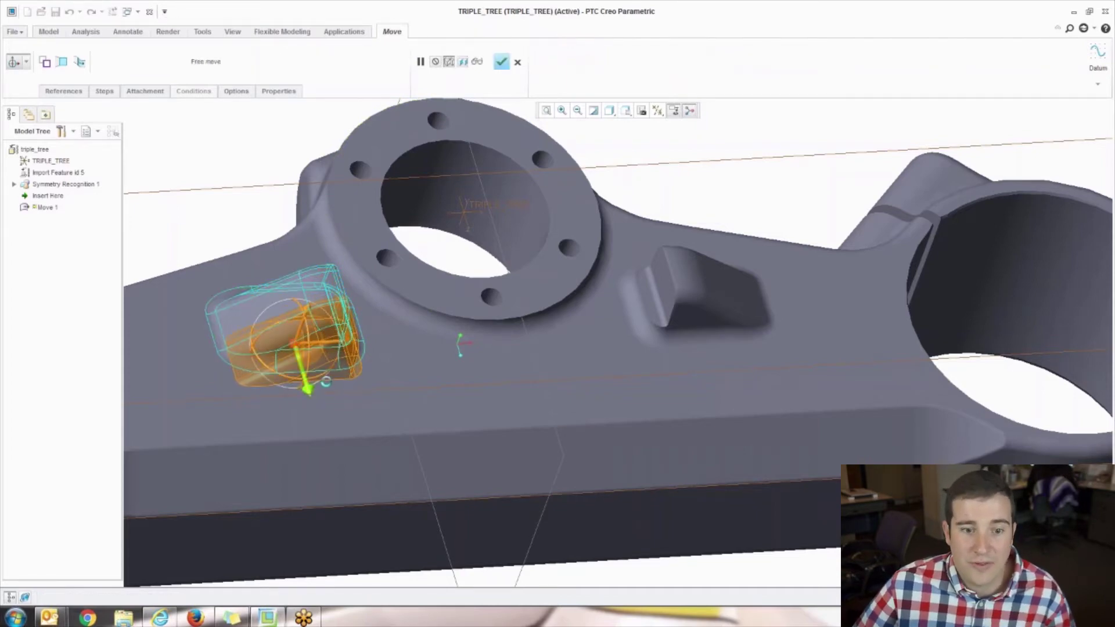
{"action": "left_click", "coordinate": [328, 381]}
{"action": "left_click_drag", "start_coordinate": [328, 381], "coordinate": [317, 360]}
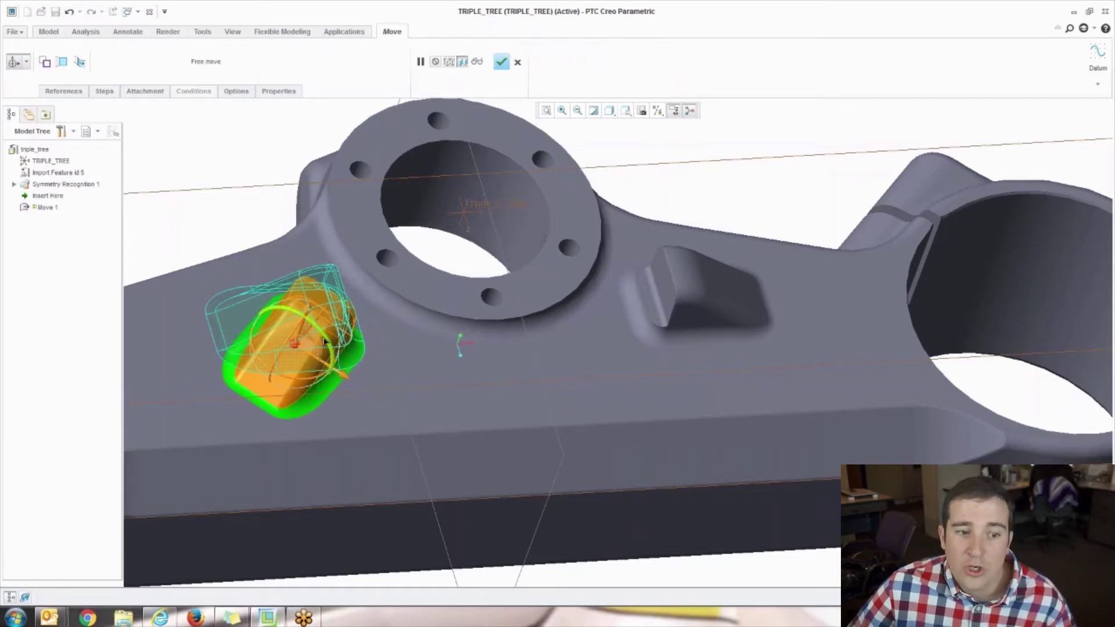
{"action": "left_click_drag", "start_coordinate": [326, 343], "coordinate": [337, 353]}
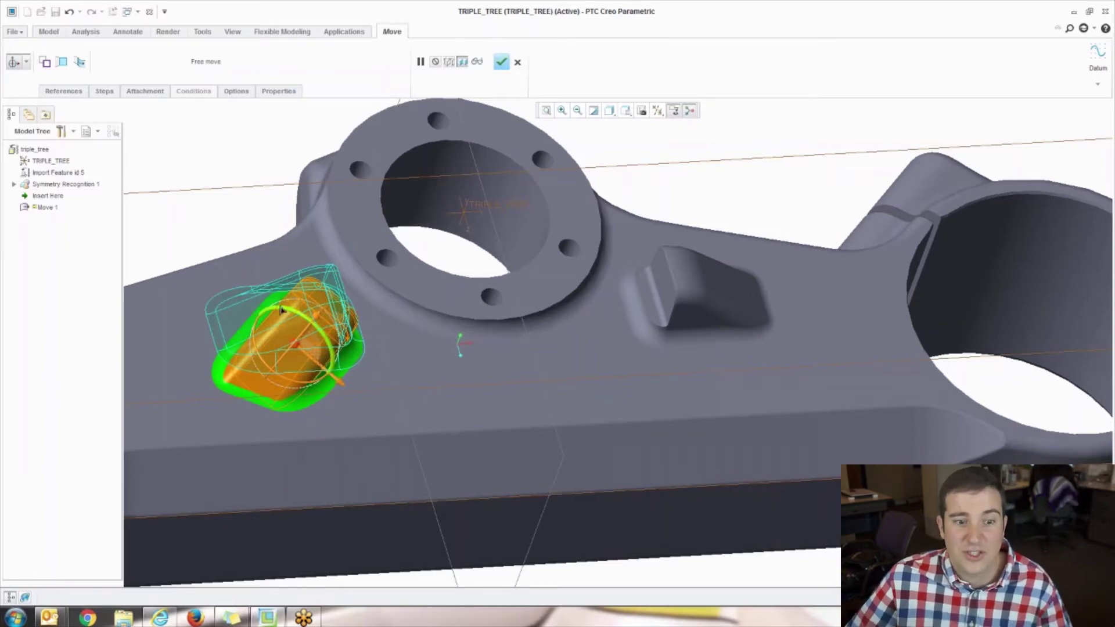
Propagate the move through Symmetry Recognition 1 so both bosses change
{"action": "left_click", "coordinate": [236, 91]}
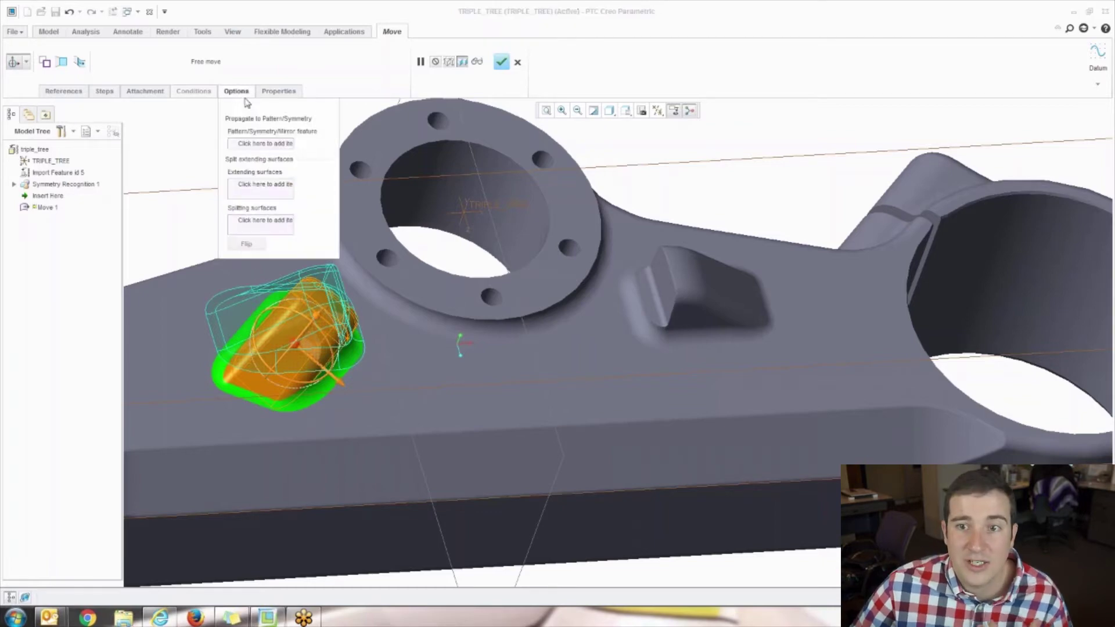
{"action": "left_click", "coordinate": [261, 144]}
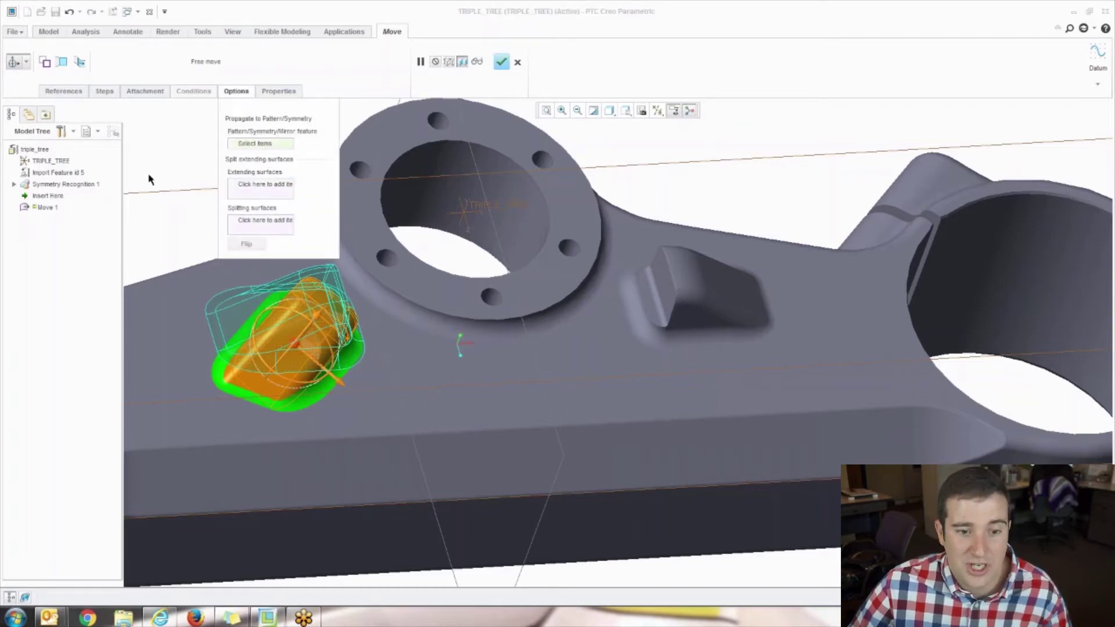
{"action": "left_click", "coordinate": [61, 185]}
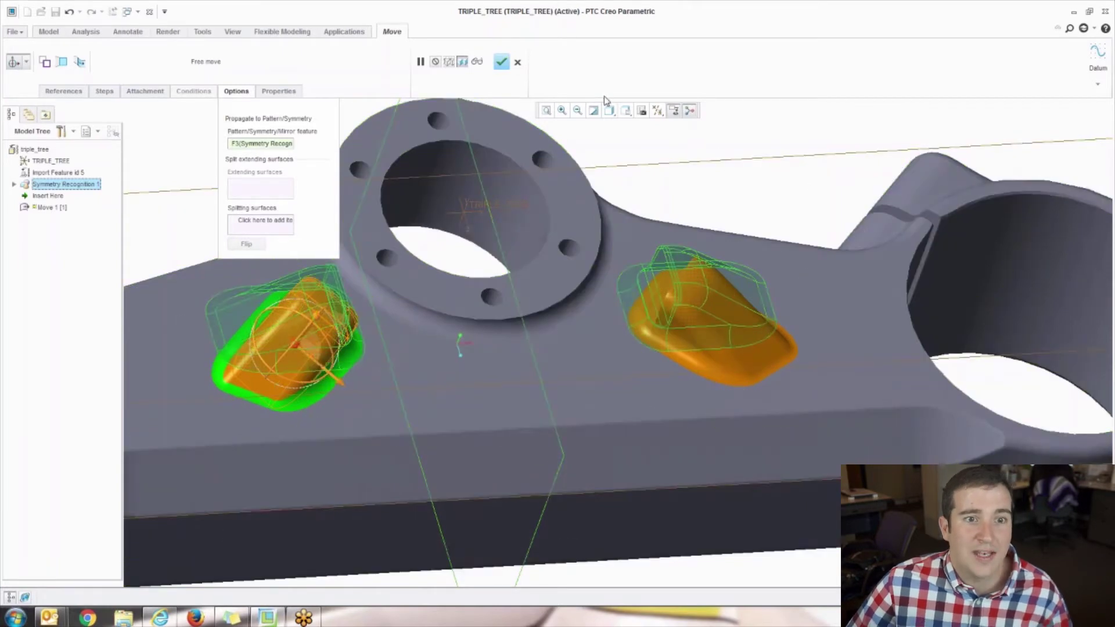
{"action": "left_click", "coordinate": [502, 63]}
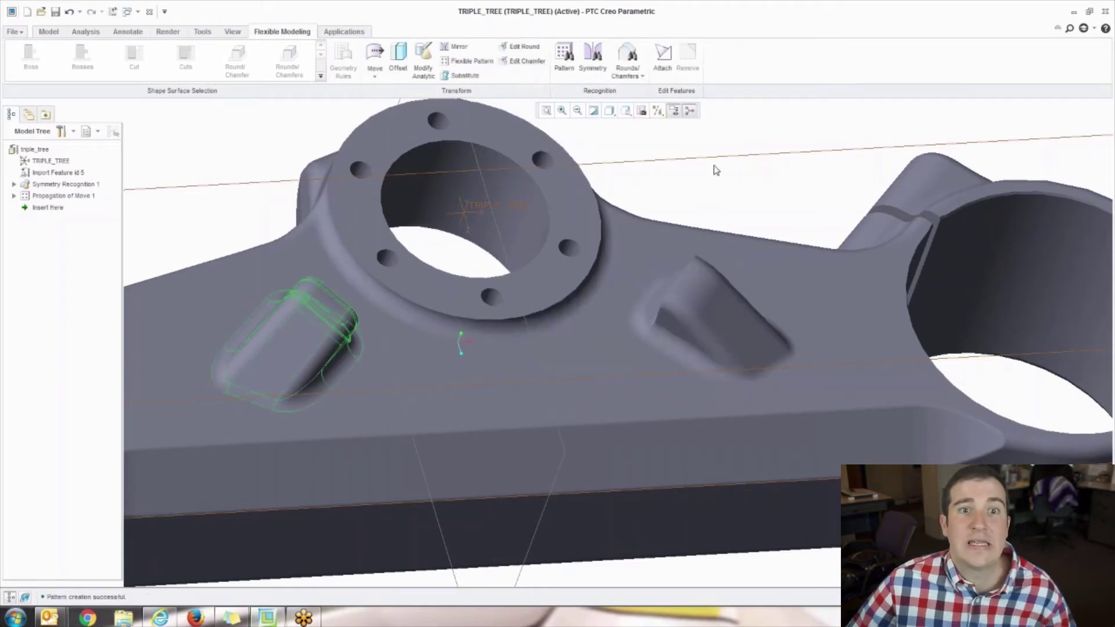
Clear the boss selection and pick one bolt hole on the top flange
{"action": "left_click", "coordinate": [730, 190]}
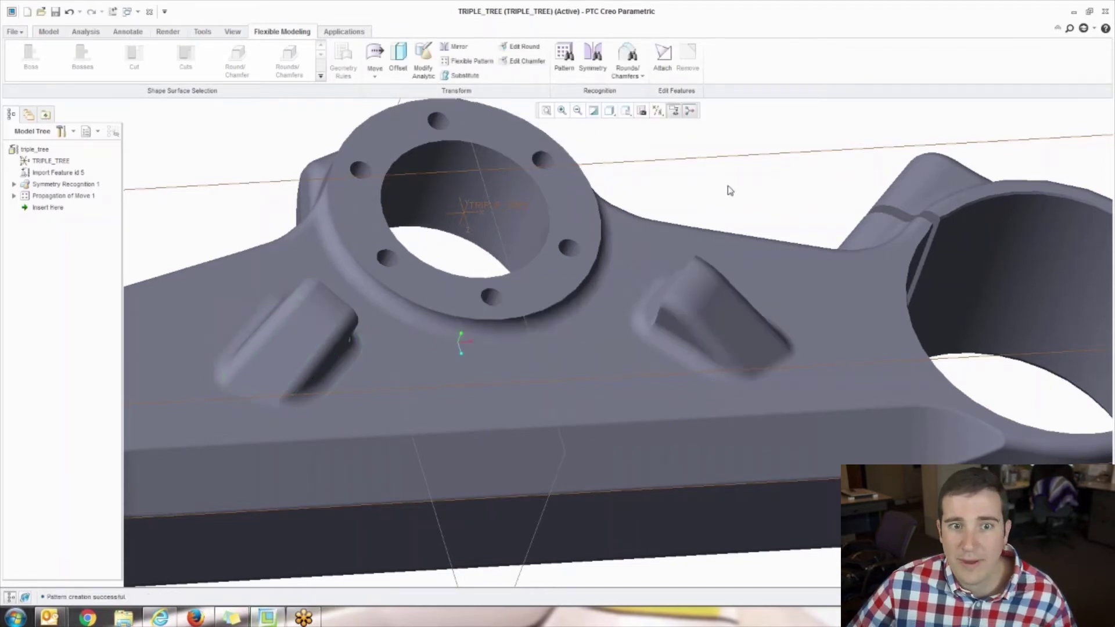
{"action": "scroll", "coordinate": [714, 209], "scroll_direction": "up", "scroll_amount": 4}
{"action": "scroll", "coordinate": [631, 214], "scroll_direction": "down", "scroll_amount": 2}
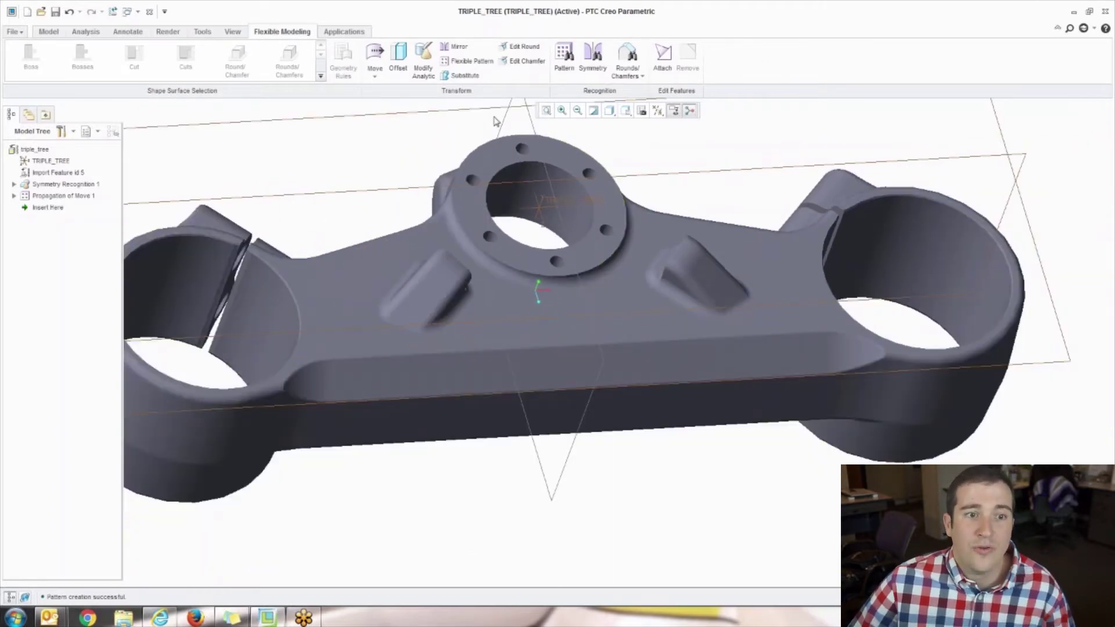
{"action": "scroll", "coordinate": [521, 134], "scroll_direction": "down", "scroll_amount": 2}
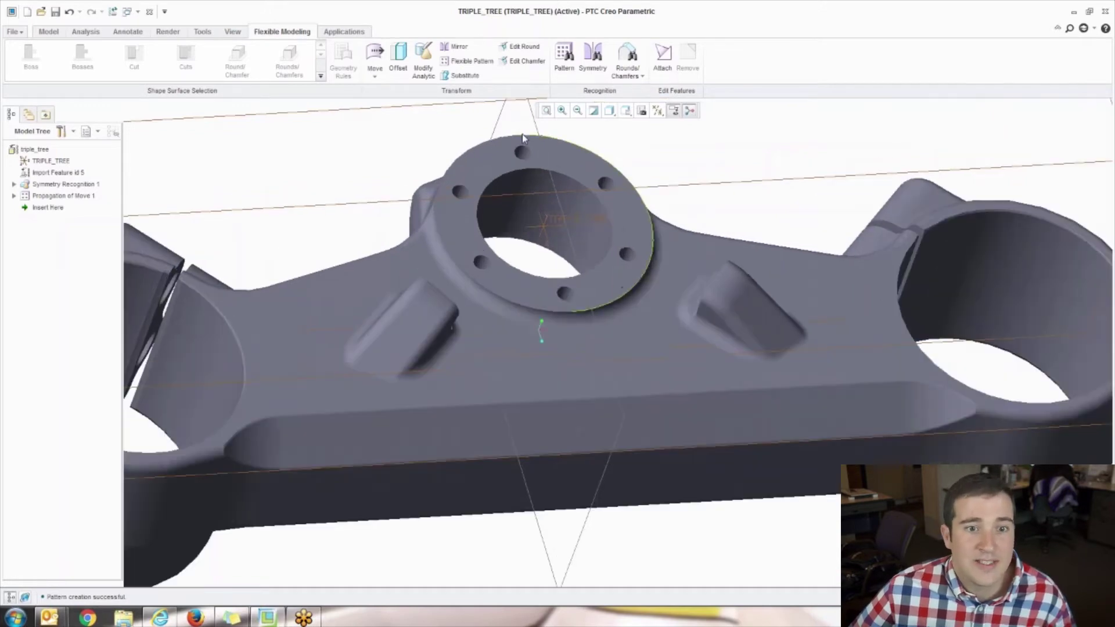
{"action": "scroll", "coordinate": [521, 156], "scroll_direction": "down", "scroll_amount": 4}
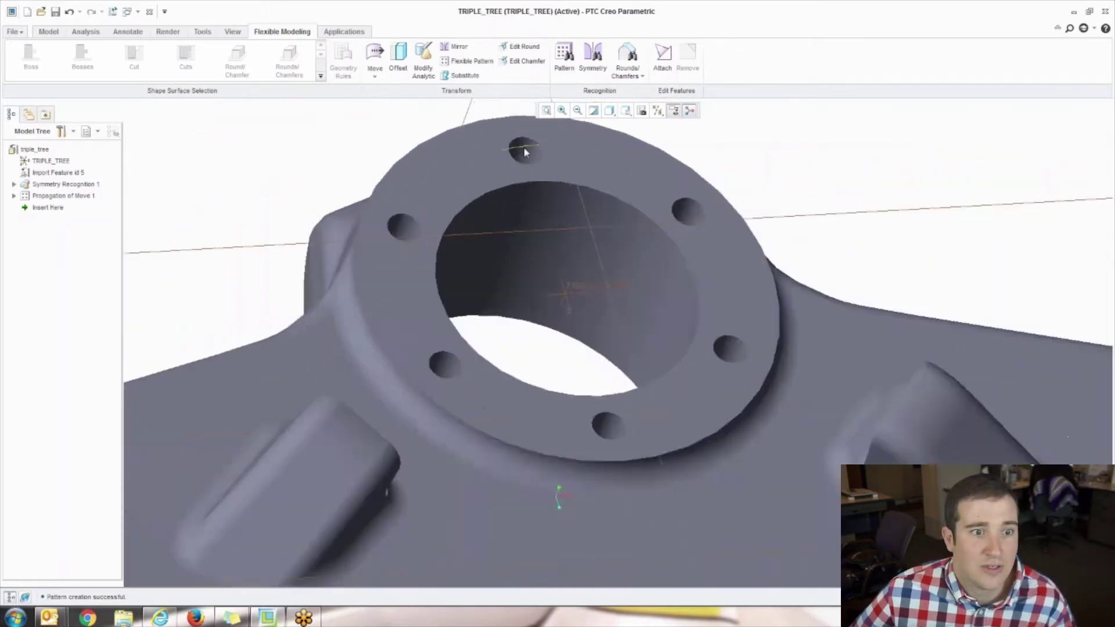
{"action": "left_click", "coordinate": [503, 163]}
{"action": "scroll", "coordinate": [503, 164], "scroll_direction": "up", "scroll_amount": 4}
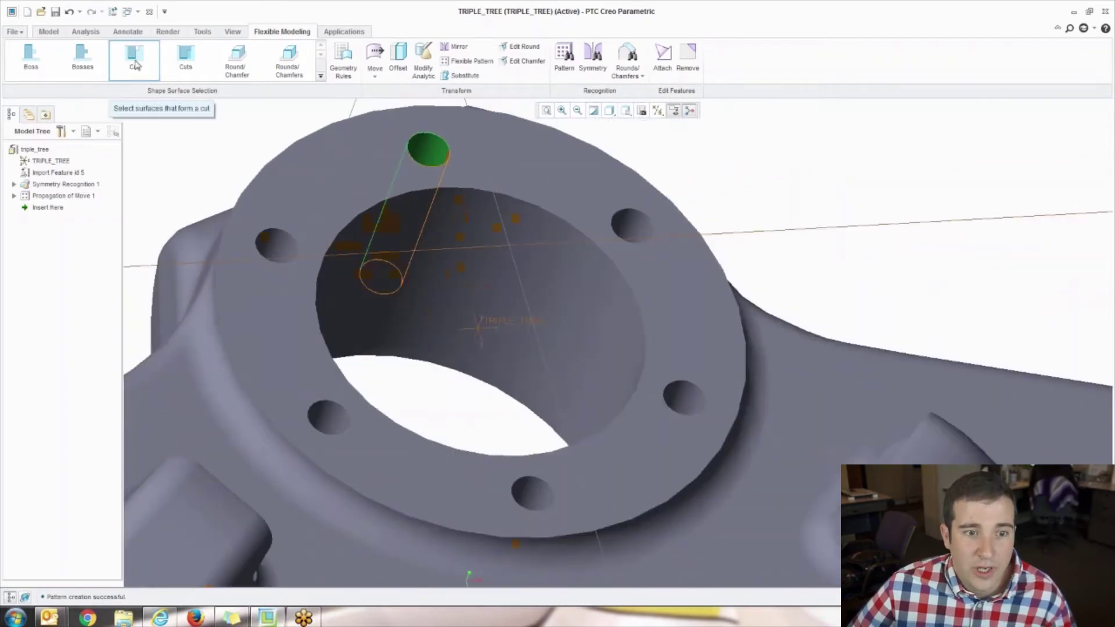
Recognise a pattern from the selected hole with Allow edit enabled
{"action": "left_click", "coordinate": [564, 58]}
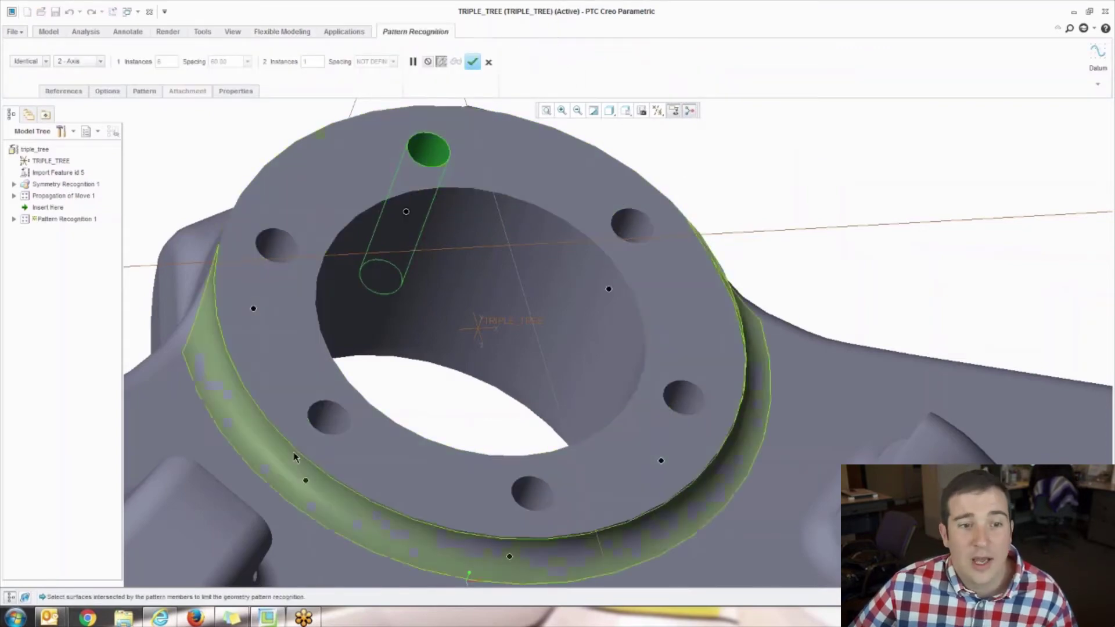
{"action": "left_click", "coordinate": [108, 92]}
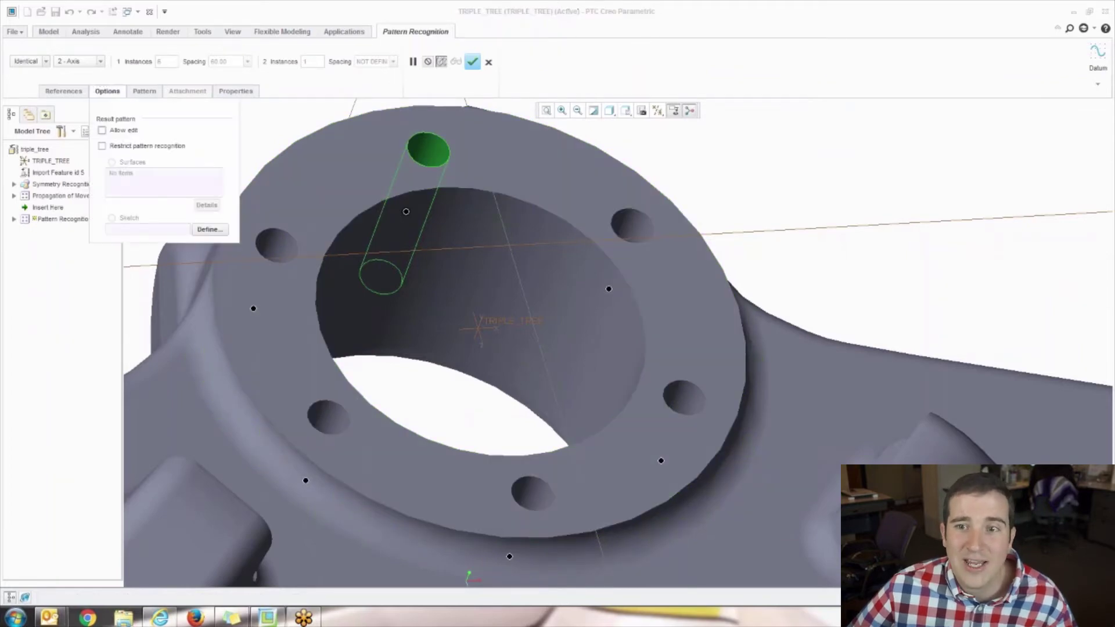
{"action": "left_click", "coordinate": [102, 132]}
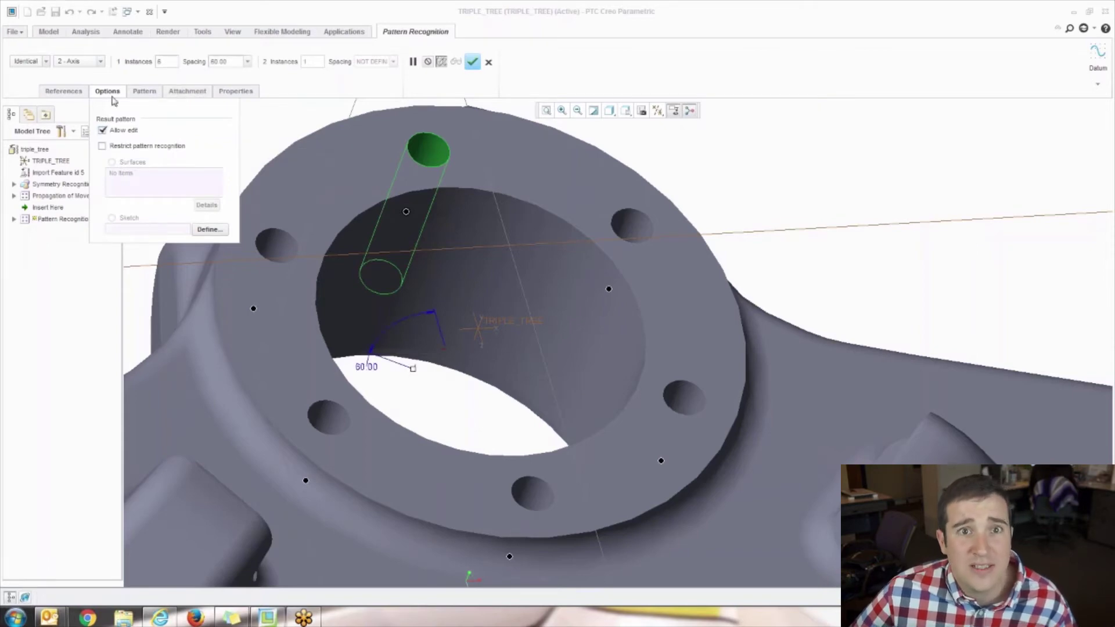
Change the hole pattern to 4 instances at 90 spacing and confirm it
{"action": "double_click", "coordinate": [168, 63]}
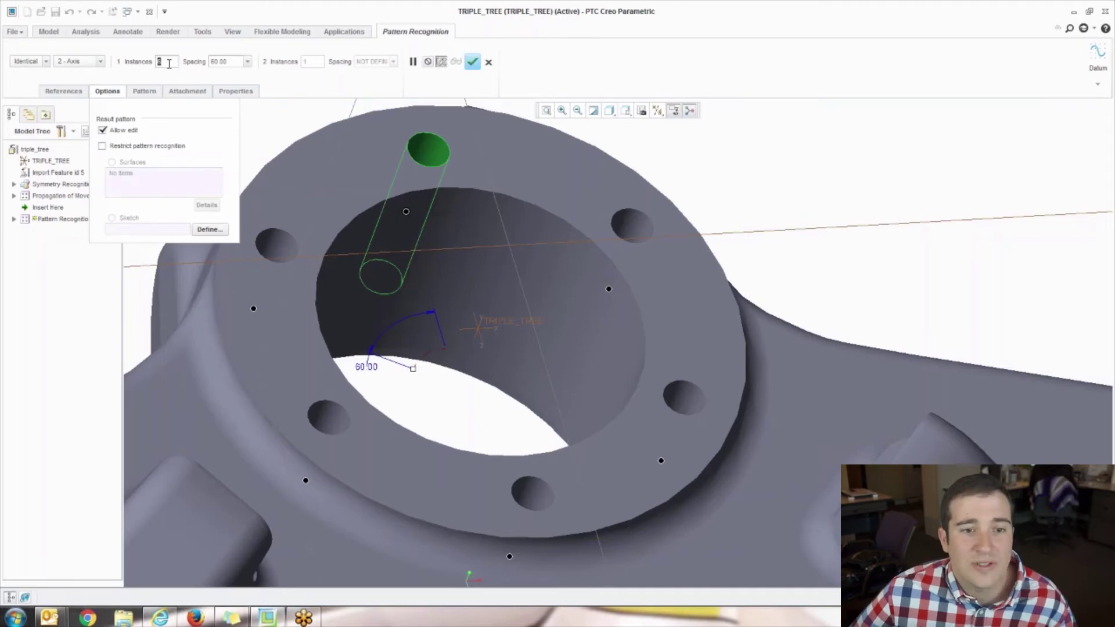
{"action": "type", "text": "4"}
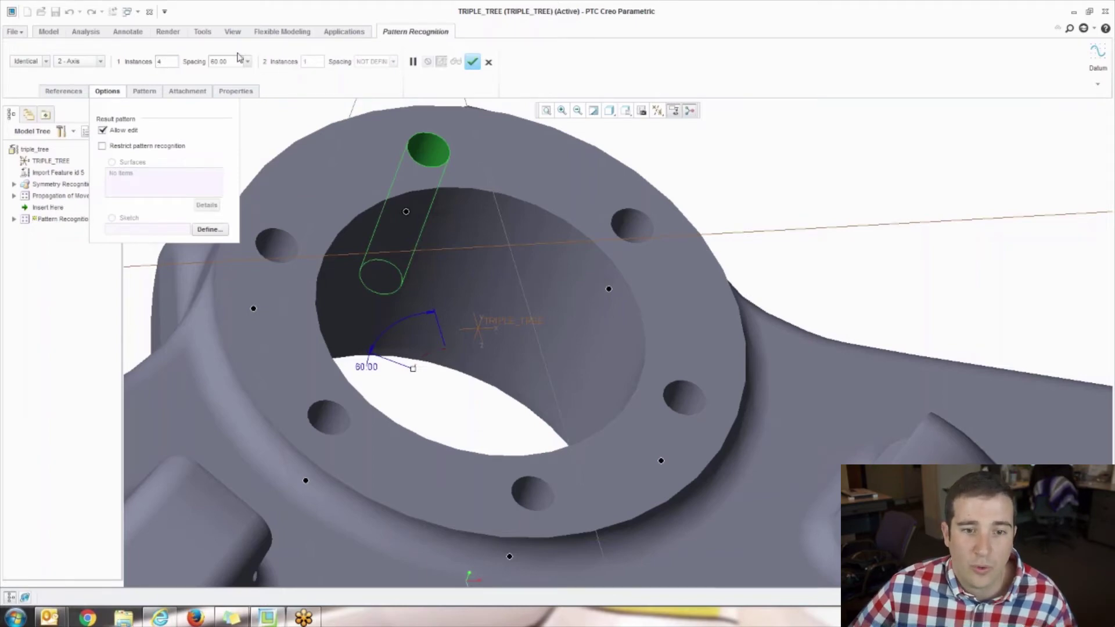
{"action": "left_click", "coordinate": [225, 62]}
{"action": "double_click", "coordinate": [225, 62]}
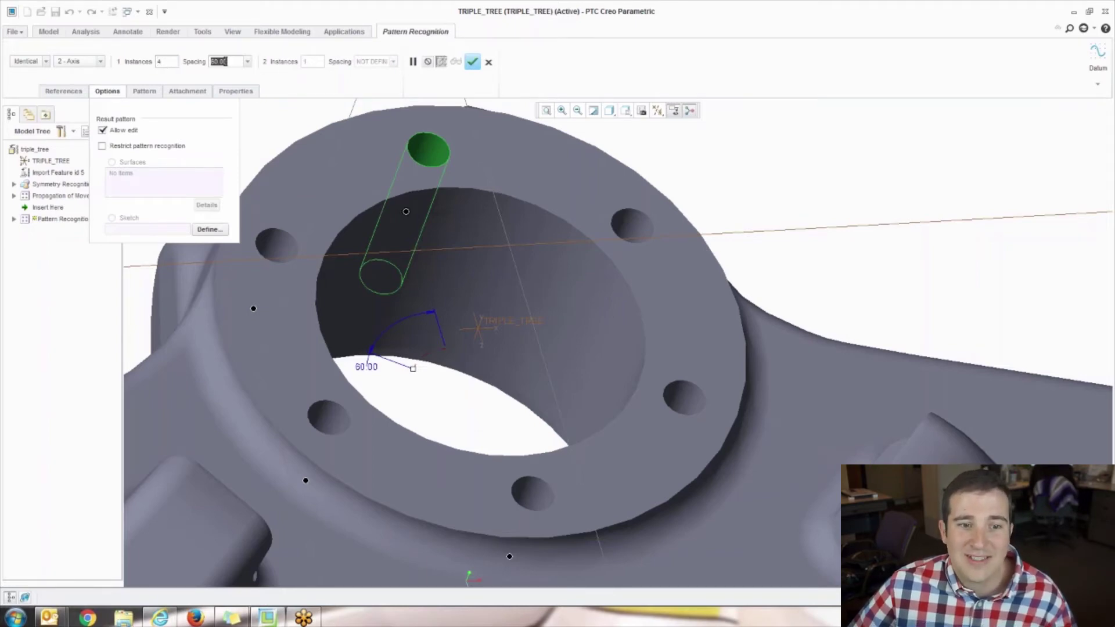
{"action": "type", "text": "90"}
{"action": "key", "text": "Return"}
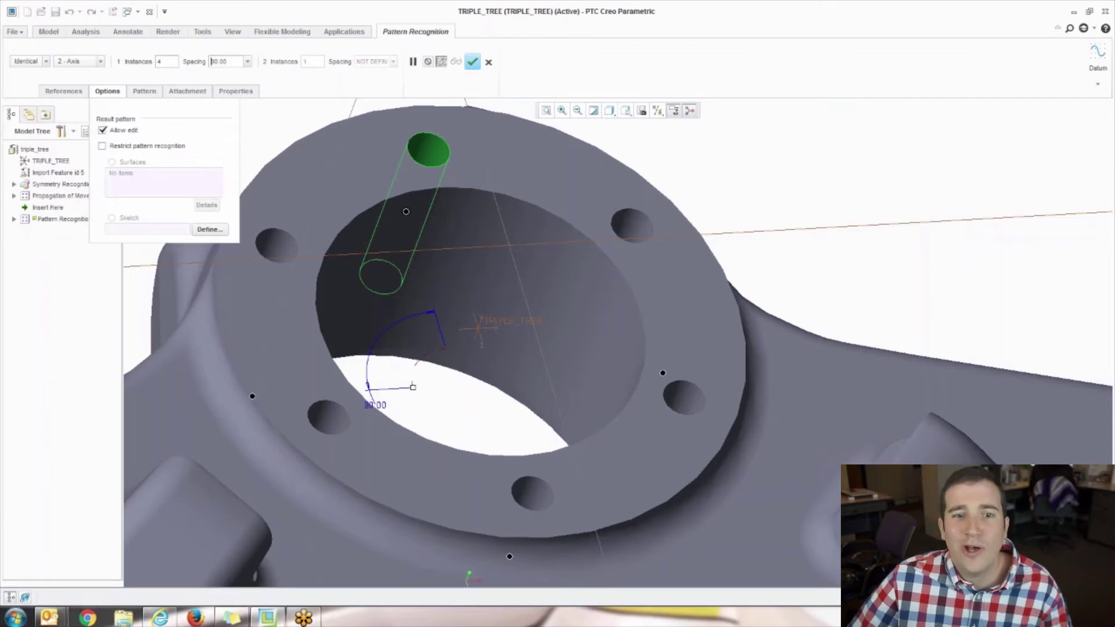
{"action": "left_click", "coordinate": [509, 556]}
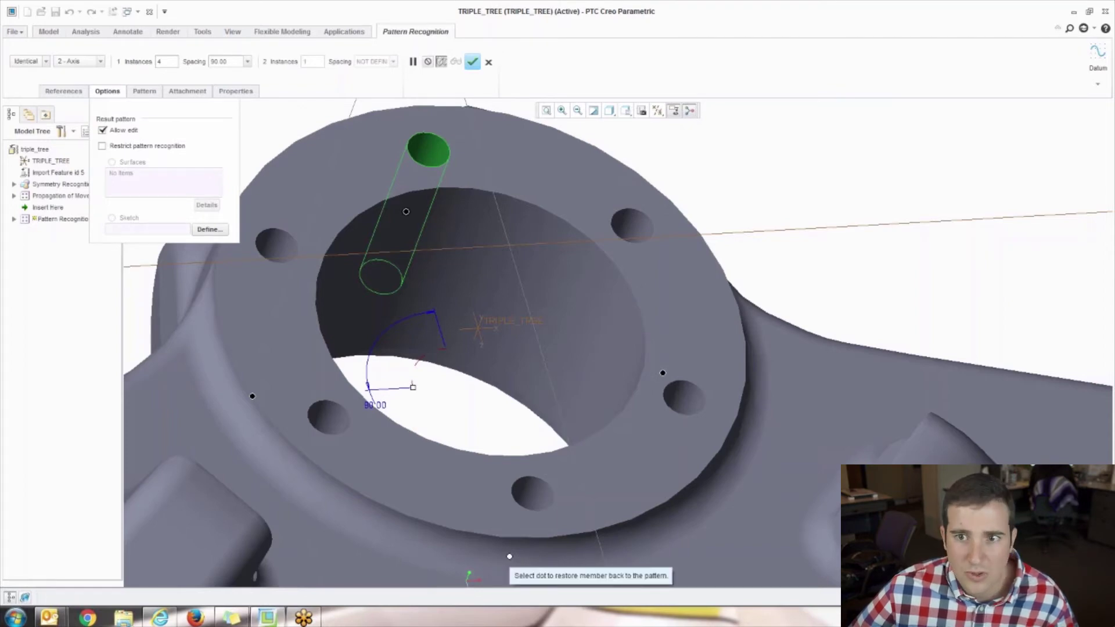
{"action": "left_click", "coordinate": [509, 556]}
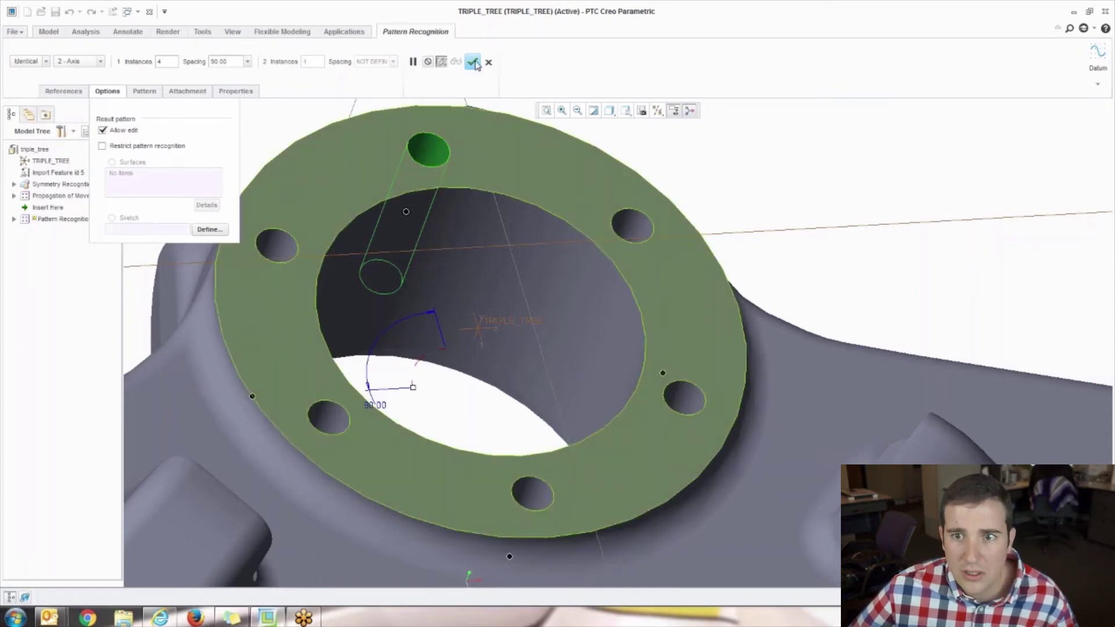
{"action": "left_click", "coordinate": [473, 63]}
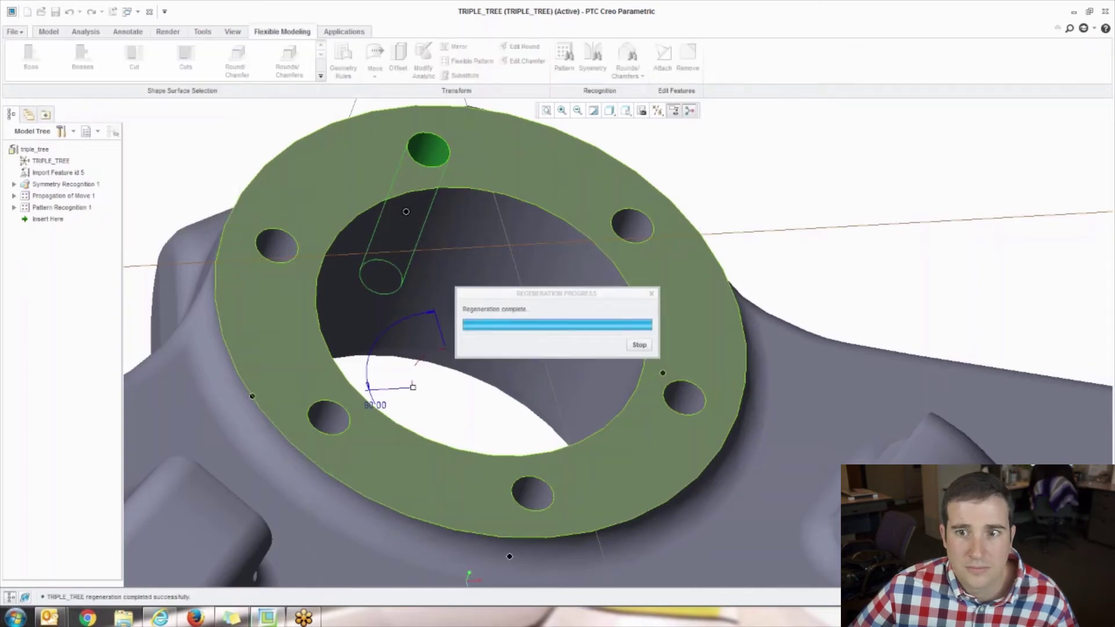
Reduce the central bore's radius from 15.50 to 9 with Modify Analytic
{"action": "scroll", "coordinate": [848, 220], "scroll_direction": "down", "scroll_amount": 5}
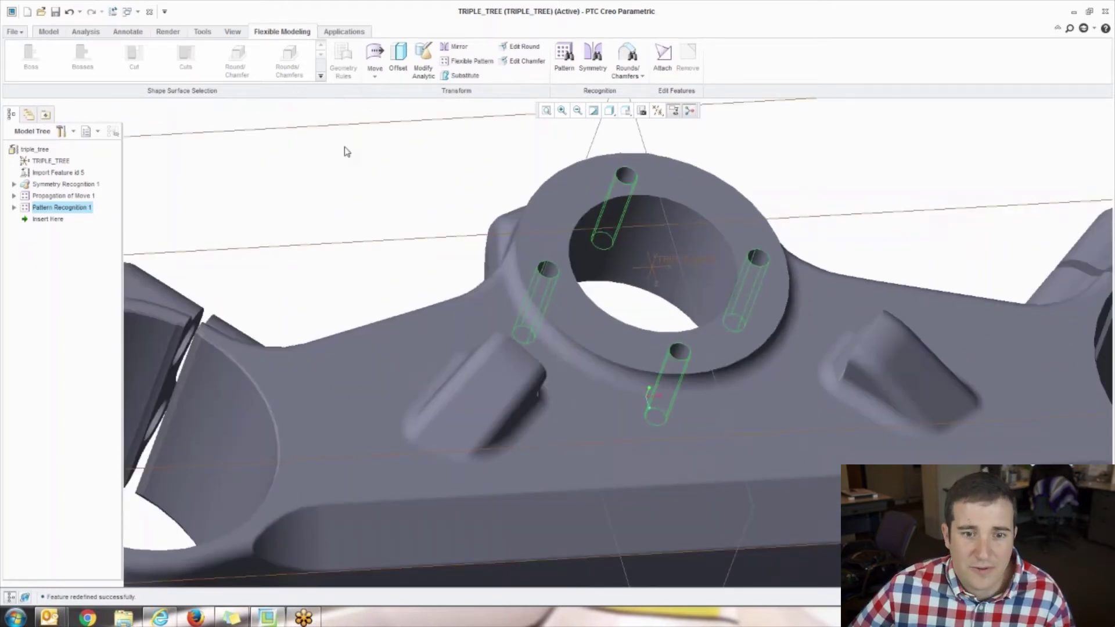
{"action": "left_click", "coordinate": [699, 257]}
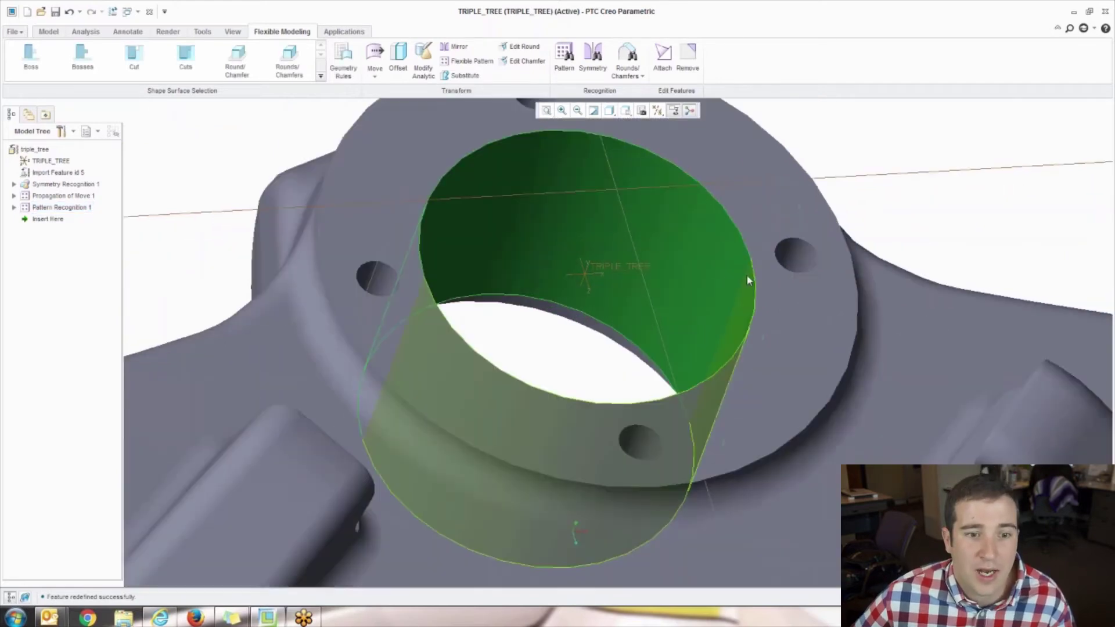
{"action": "scroll", "coordinate": [732, 288], "scroll_direction": "up", "scroll_amount": 3}
{"action": "scroll", "coordinate": [531, 230], "scroll_direction": "down", "scroll_amount": 3}
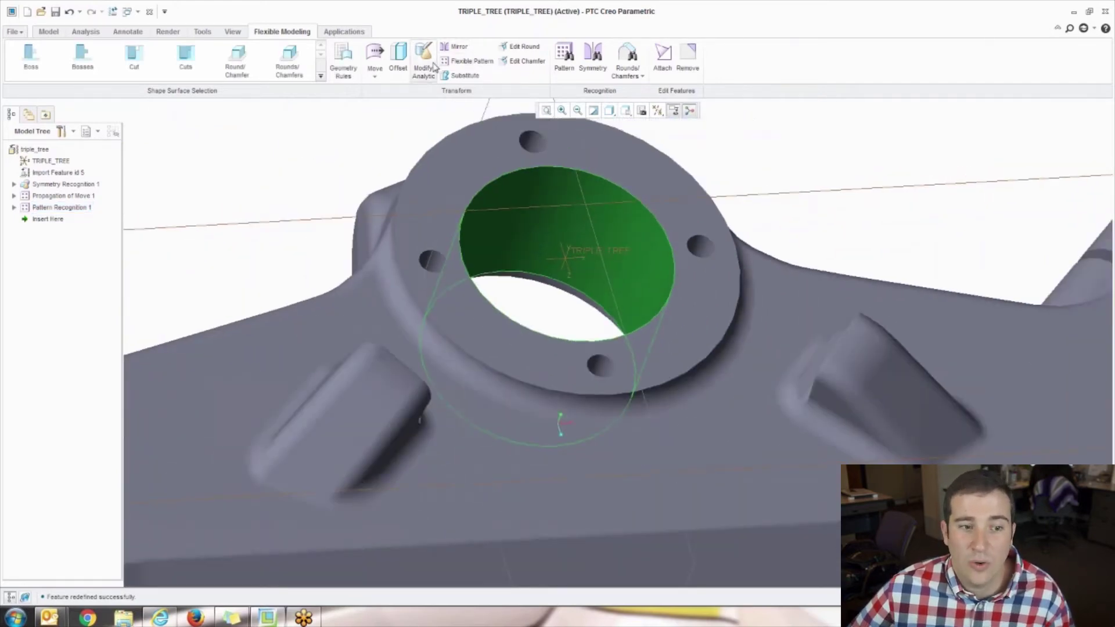
{"action": "left_click", "coordinate": [423, 61]}
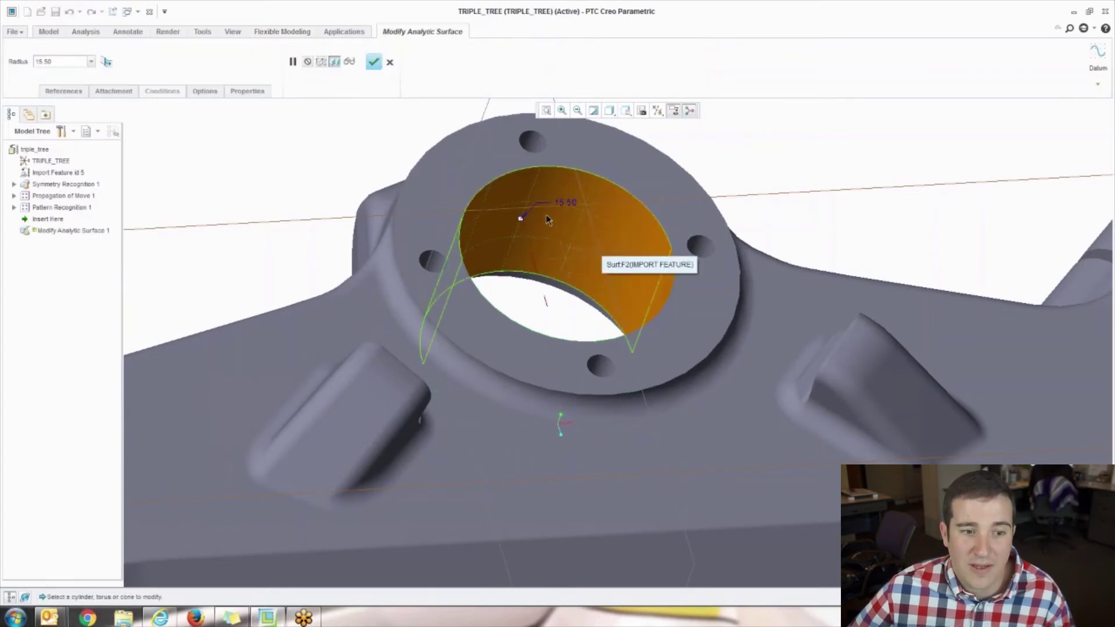
{"action": "double_click", "coordinate": [50, 61]}
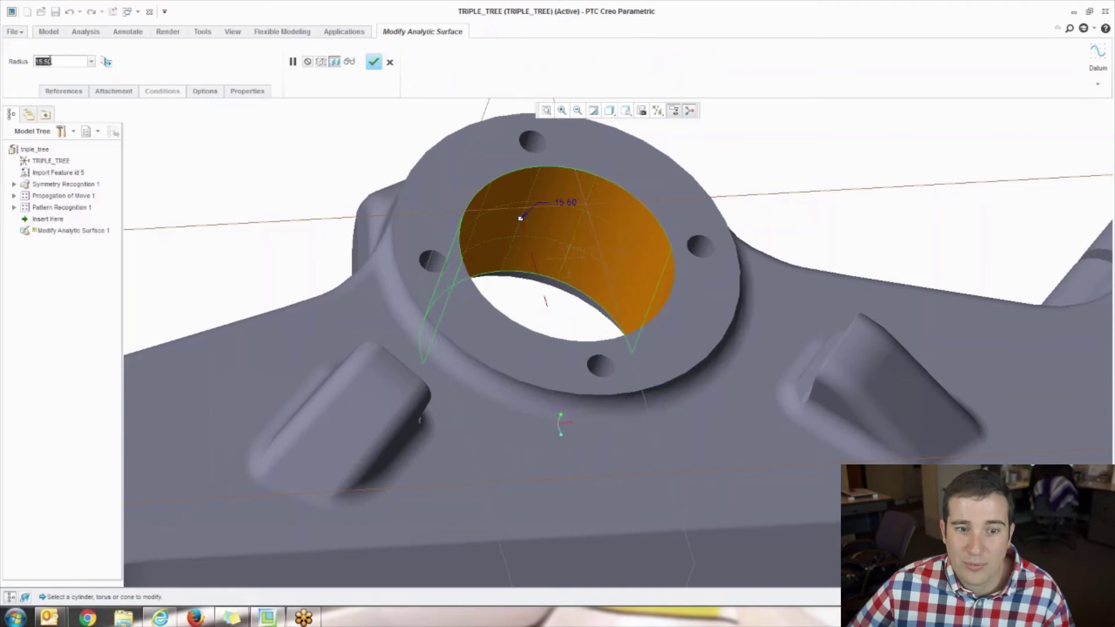
{"action": "type", "text": "9"}
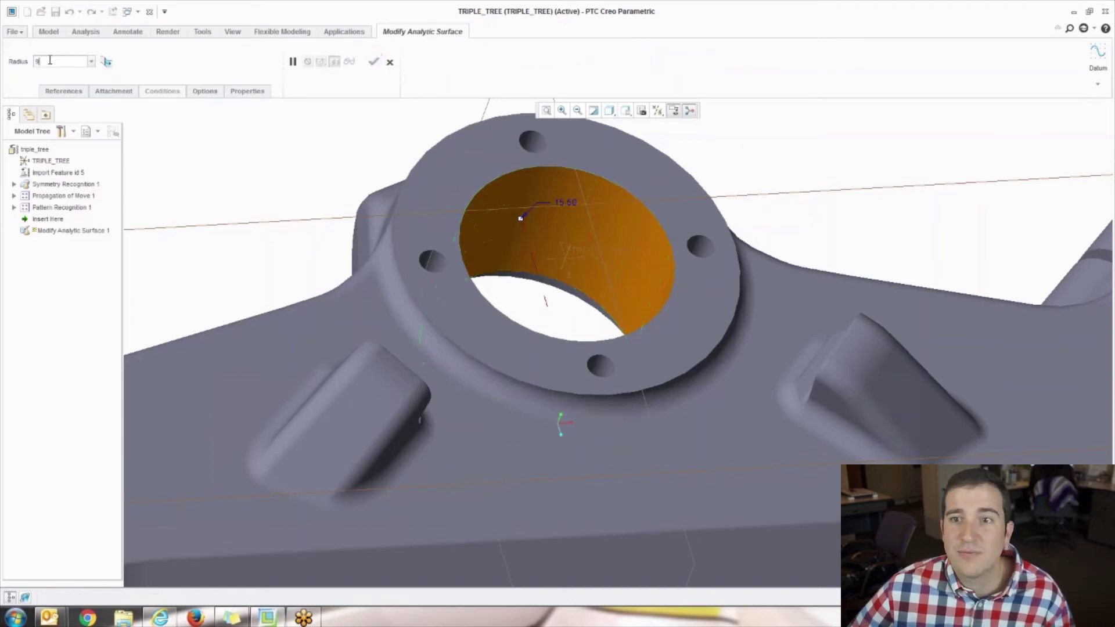
{"action": "key", "text": "Return"}
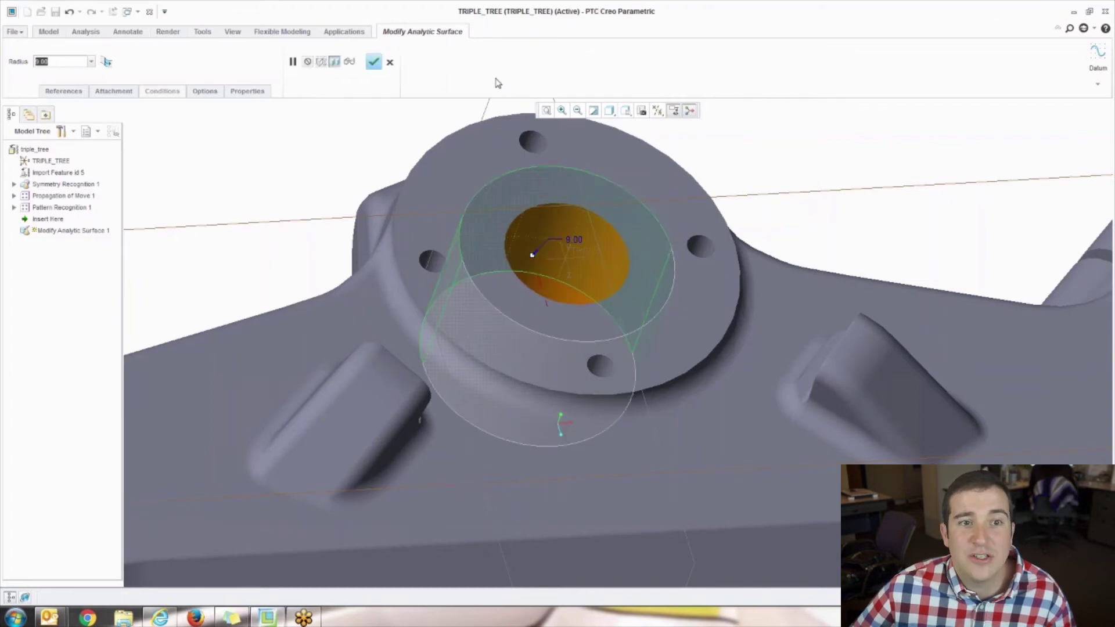
{"action": "left_click", "coordinate": [374, 63]}
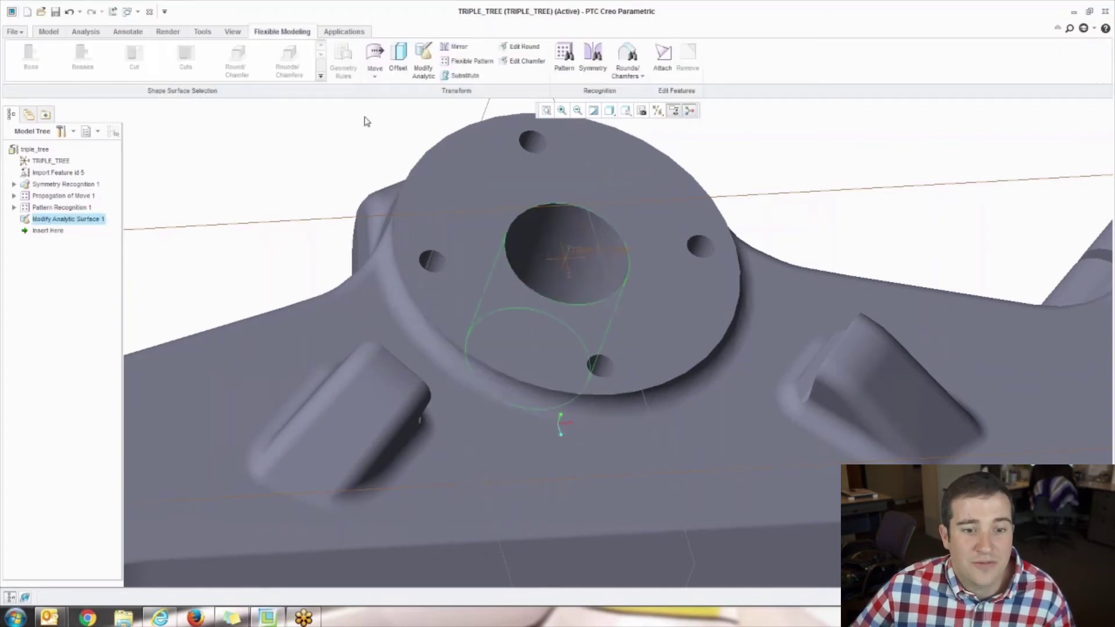
Select the KTM logo surfaces and offset them 3.80 off the top face
{"action": "scroll", "coordinate": [338, 186], "scroll_direction": "down", "scroll_amount": 5}
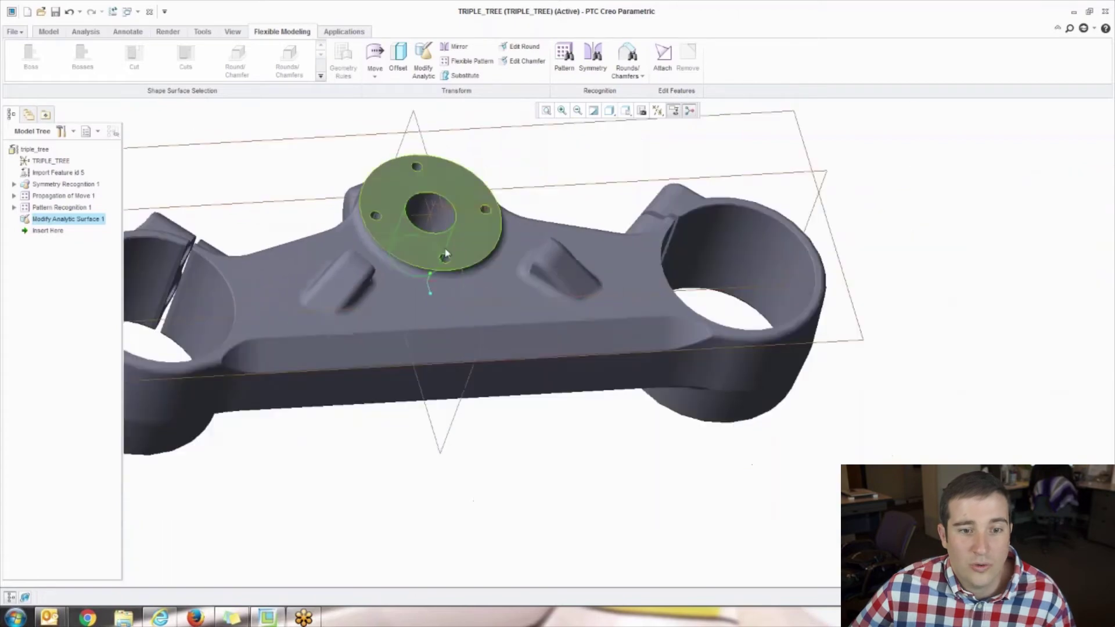
{"action": "scroll", "coordinate": [445, 254], "scroll_direction": "down", "scroll_amount": 3}
{"action": "mouse_move", "coordinate": [419, 242]}
{"action": "middle_mouse_down"}
{"action": "mouse_move", "coordinate": [595, 362]}
{"action": "mouse_move", "coordinate": [615, 362]}
{"action": "mouse_move", "coordinate": [642, 200]}
{"action": "mouse_move", "coordinate": [631, 212]}
{"action": "middle_mouse_up"}
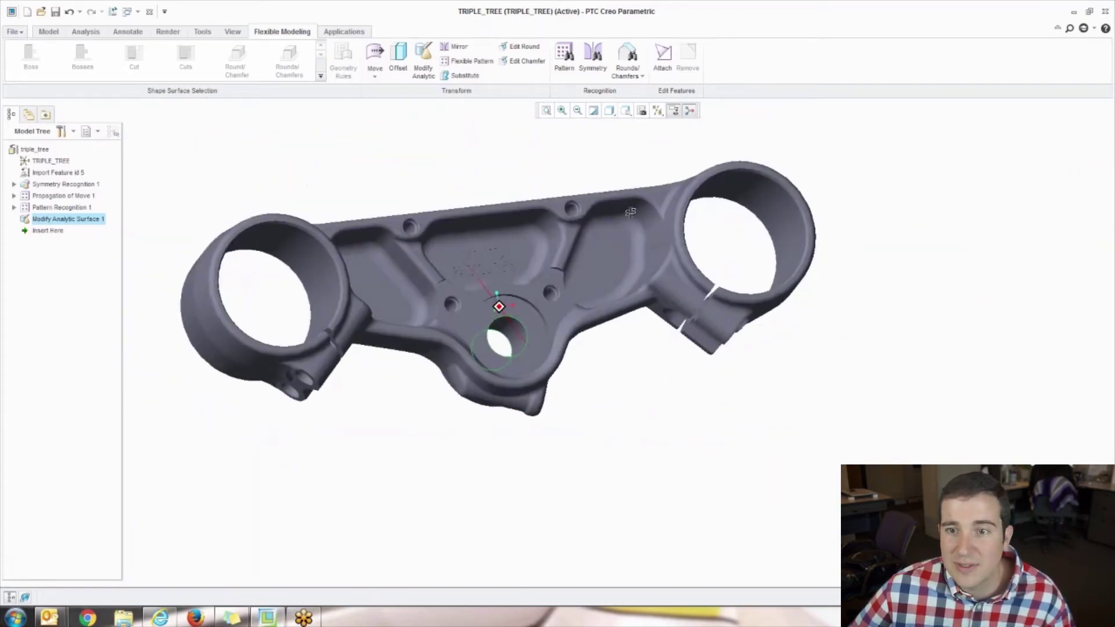
{"action": "scroll", "coordinate": [475, 254], "scroll_direction": "up", "scroll_amount": 6}
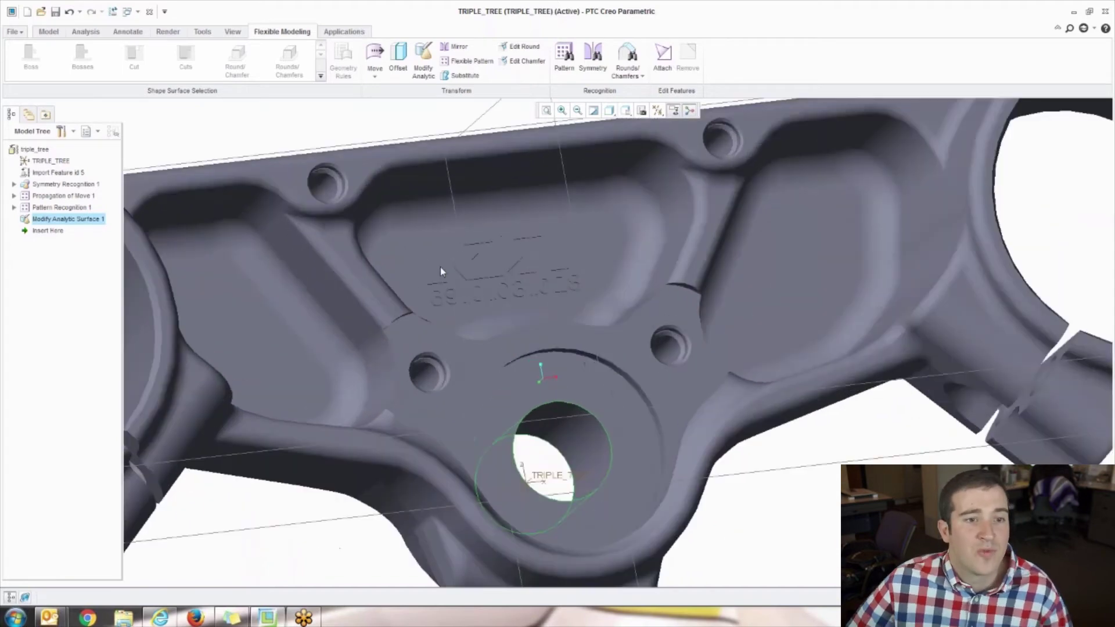
{"action": "left_click", "coordinate": [440, 270]}
{"action": "scroll", "coordinate": [440, 270], "scroll_direction": "up", "scroll_amount": 2}
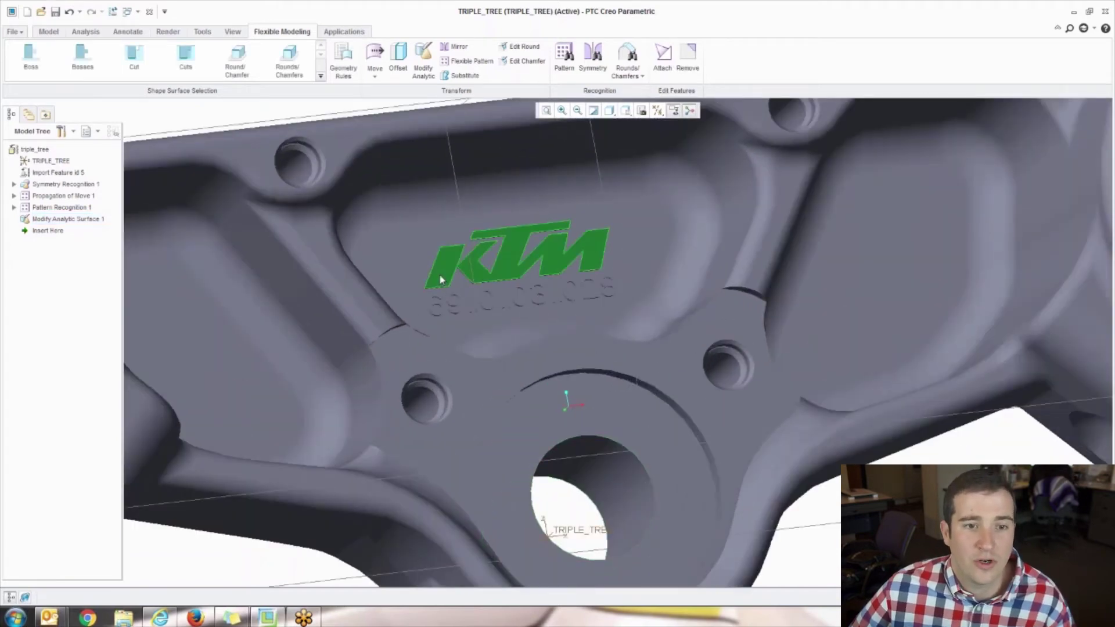
{"action": "left_click", "coordinate": [399, 56]}
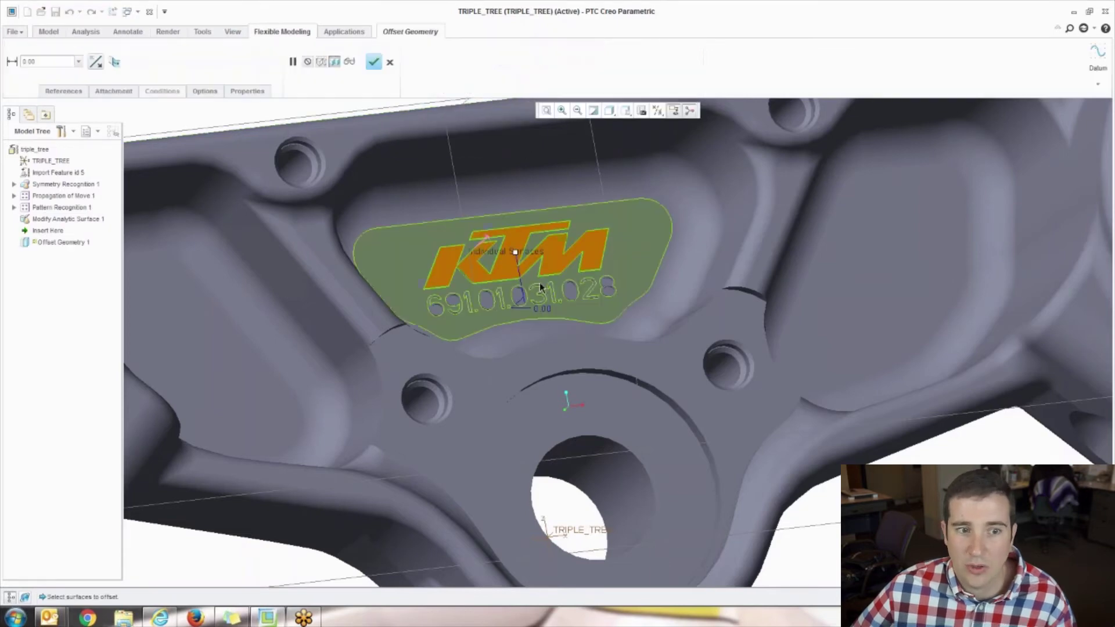
{"action": "left_click_drag", "start_coordinate": [514, 256], "coordinate": [372, 133]}
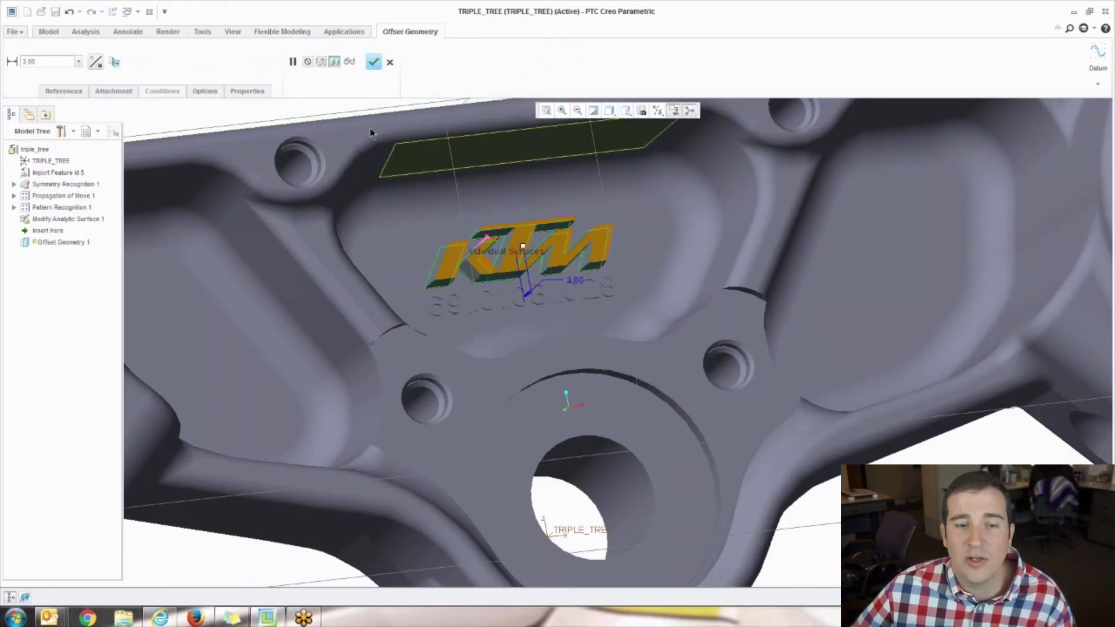
{"action": "left_click", "coordinate": [373, 62]}
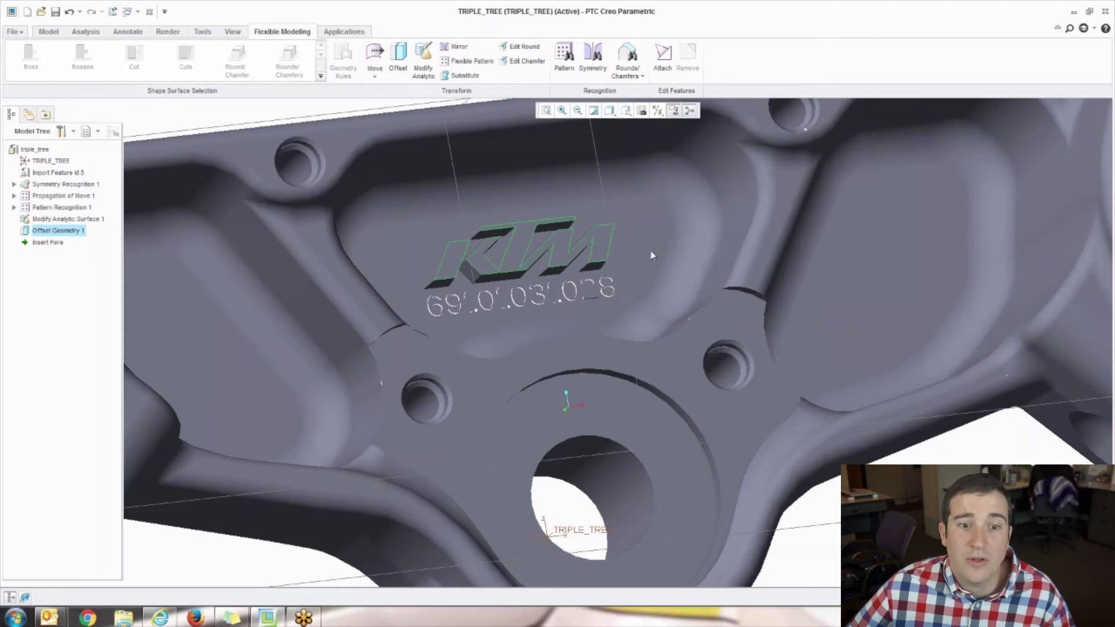
Orbit to inspect the part, clear the selection, and switch to the Model tab
{"action": "scroll", "coordinate": [617, 251], "scroll_direction": "down", "scroll_amount": 5}
{"action": "middle_click_drag", "start_coordinate": [617, 251], "coordinate": [636, 337]}
{"action": "left_click", "coordinate": [370, 167]}
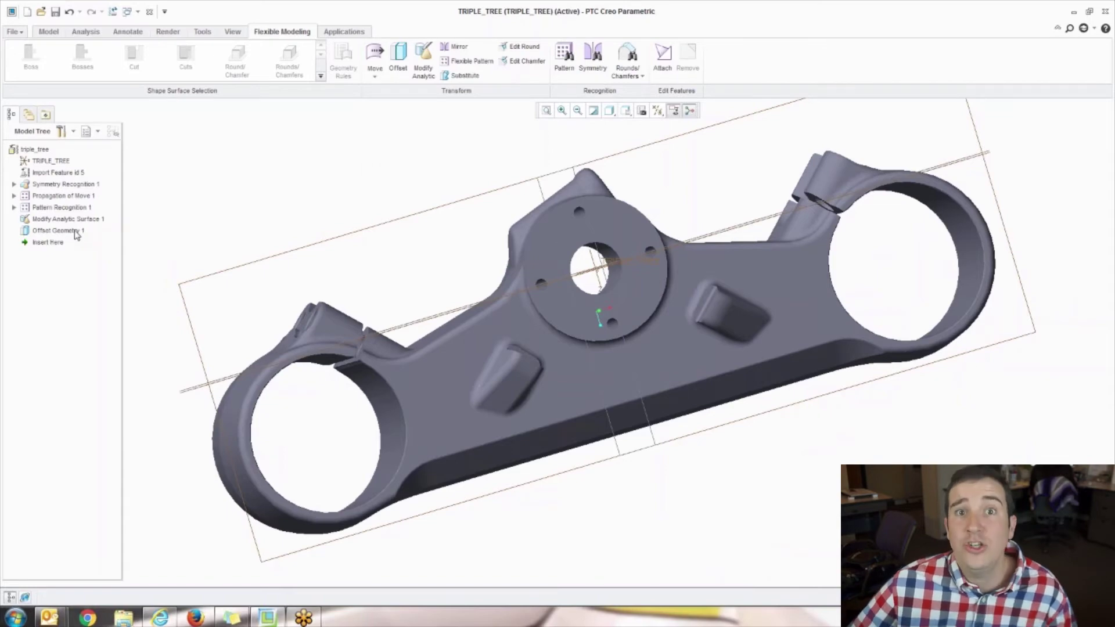
{"action": "left_click", "coordinate": [48, 32]}
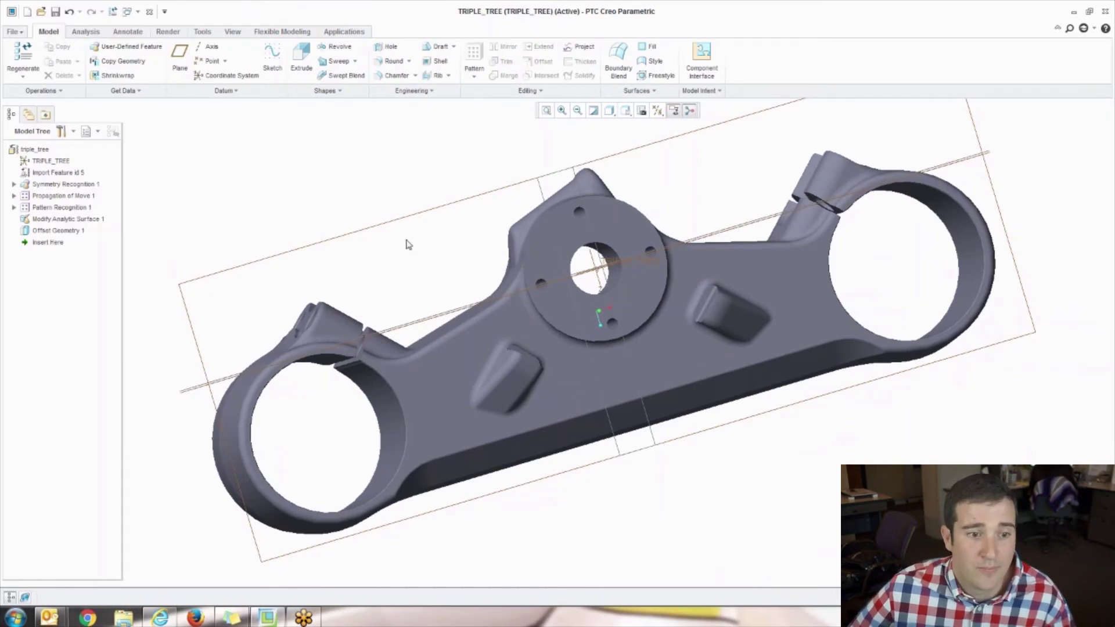
{"action": "middle_click_drag", "start_coordinate": [408, 244], "coordinate": [399, 210]}
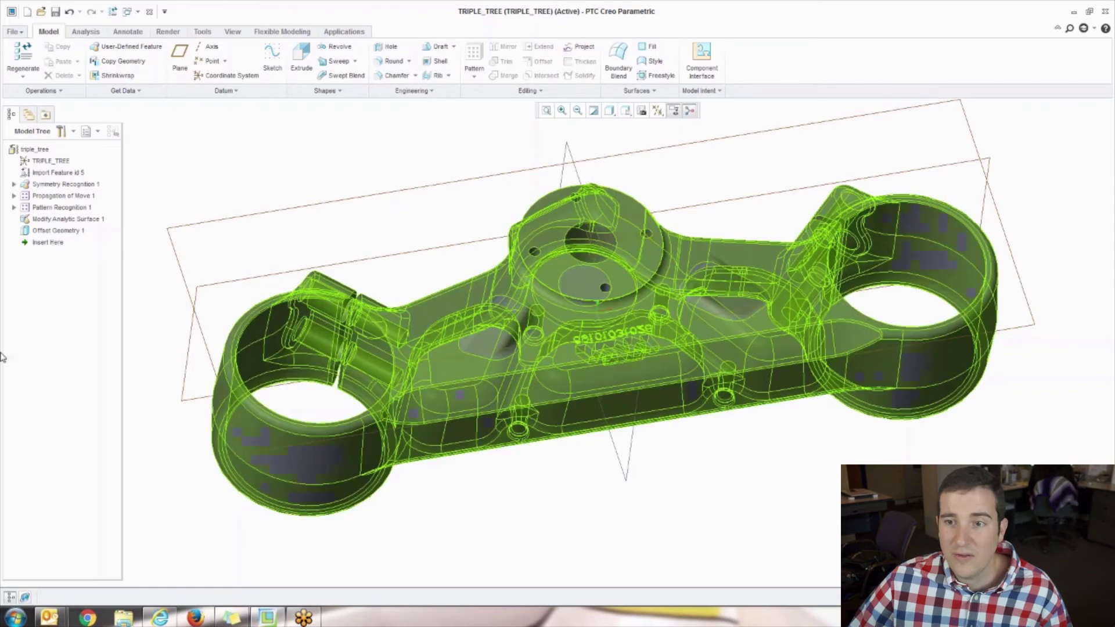
{"action": "left_click", "coordinate": [35, 91]}
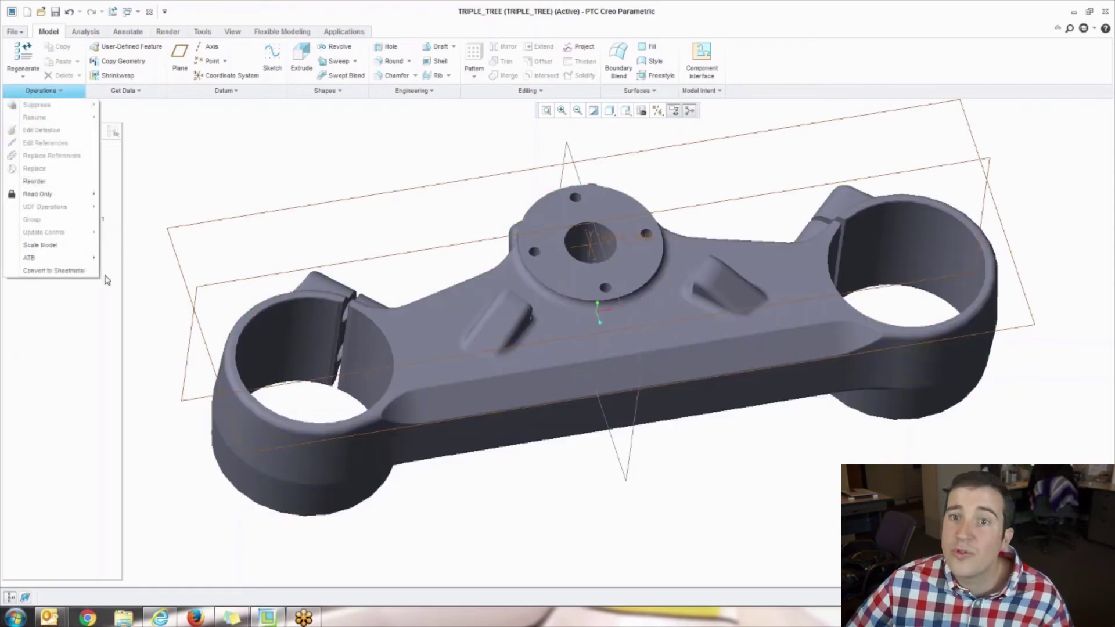
Relink the part to triple_tree_added_logo.sldprt using ATB Change Link
{"action": "mouse_move", "coordinate": [99, 263]}
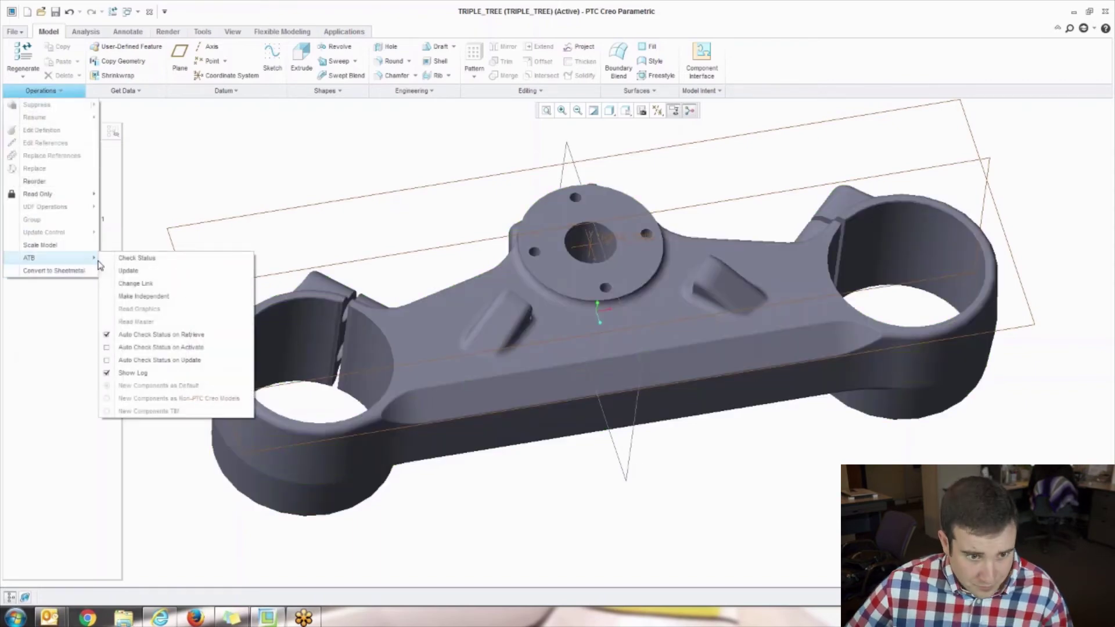
{"action": "left_click", "coordinate": [165, 284]}
{"action": "left_click", "coordinate": [585, 332]}
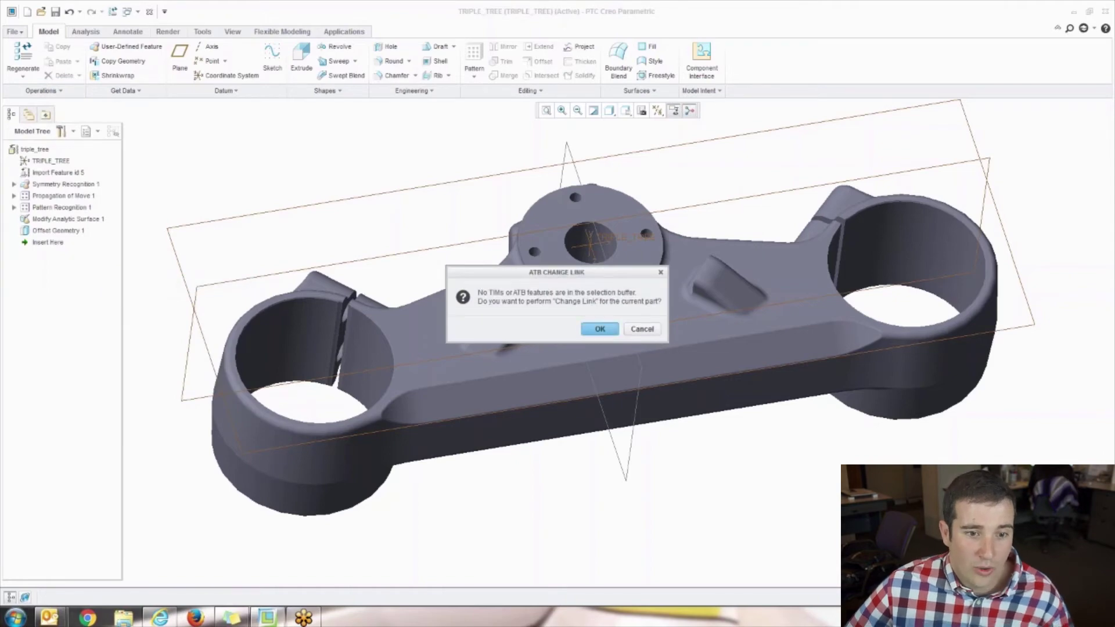
{"action": "left_click", "coordinate": [468, 245]}
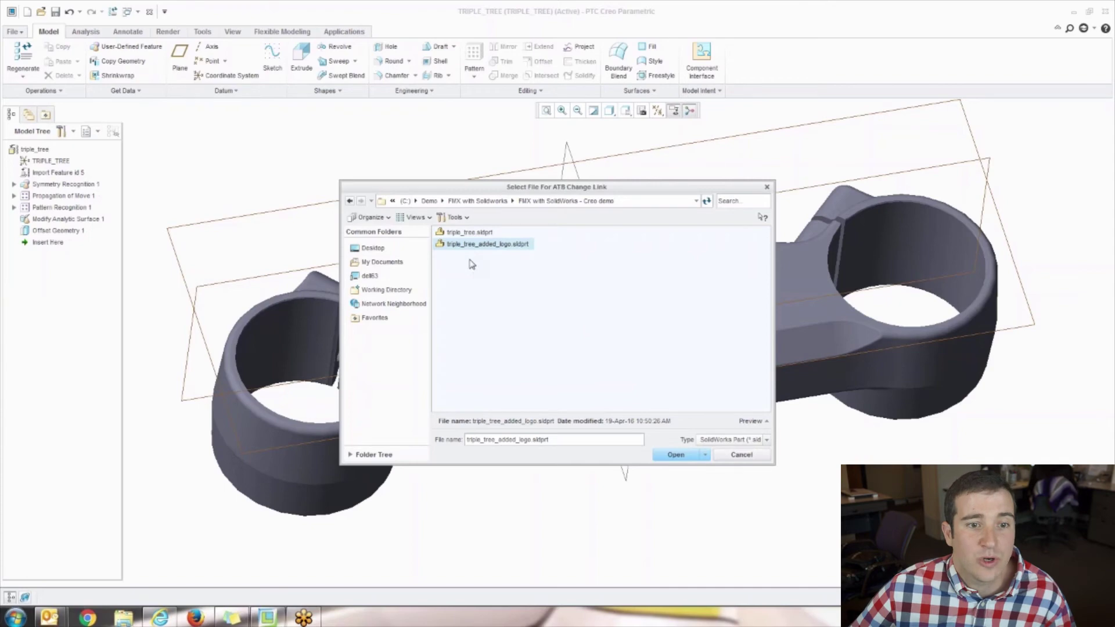
{"action": "left_click", "coordinate": [676, 454]}
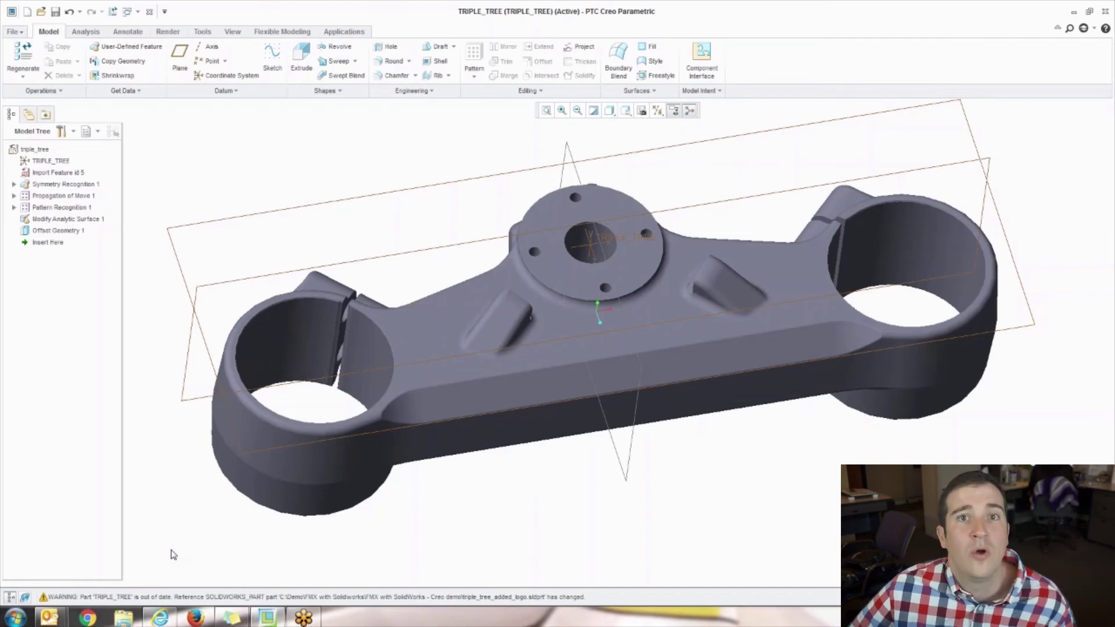
Run an ATB update to relink the part to TRIPLE_TREE_ADDED_LOGO, reapplying the flexible-modelling edits
{"action": "left_click", "coordinate": [42, 91]}
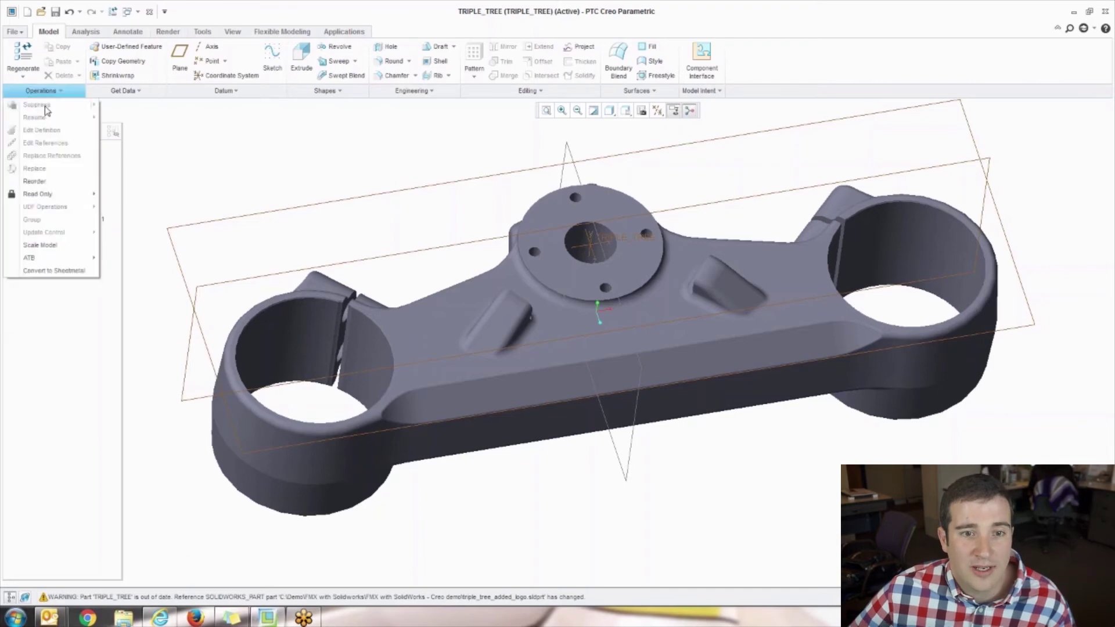
{"action": "mouse_move", "coordinate": [55, 259]}
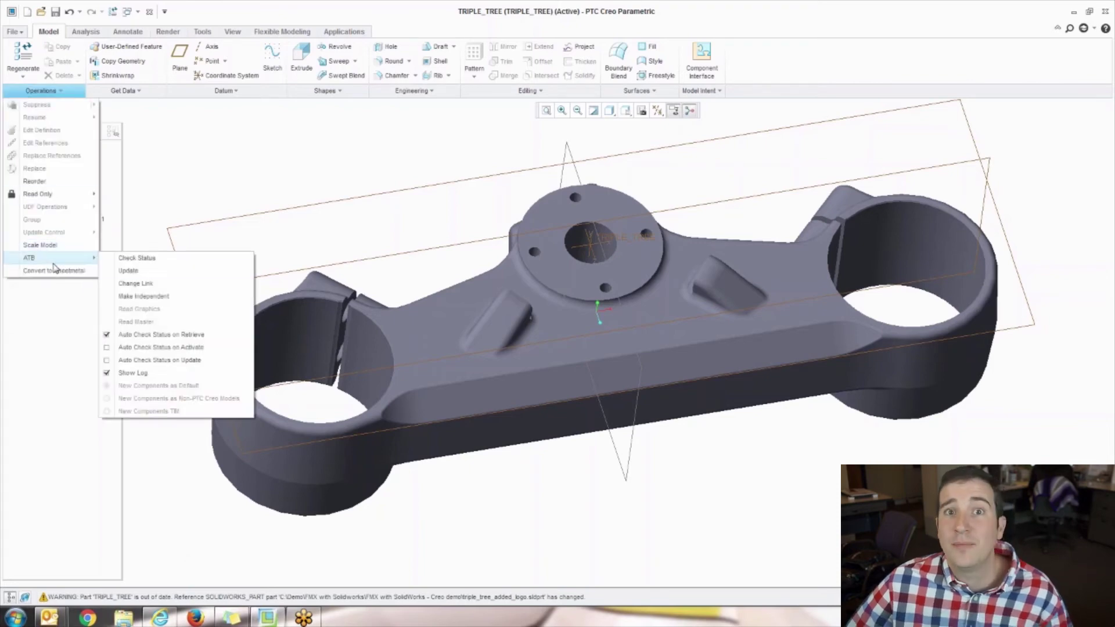
{"action": "left_click", "coordinate": [163, 272]}
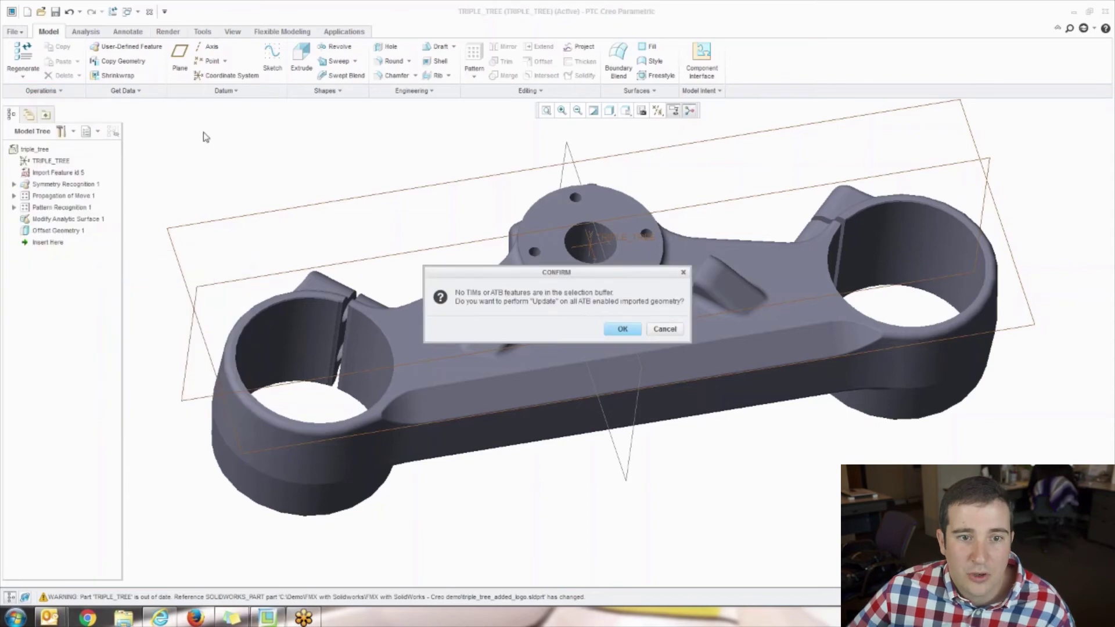
{"action": "left_click", "coordinate": [611, 330]}
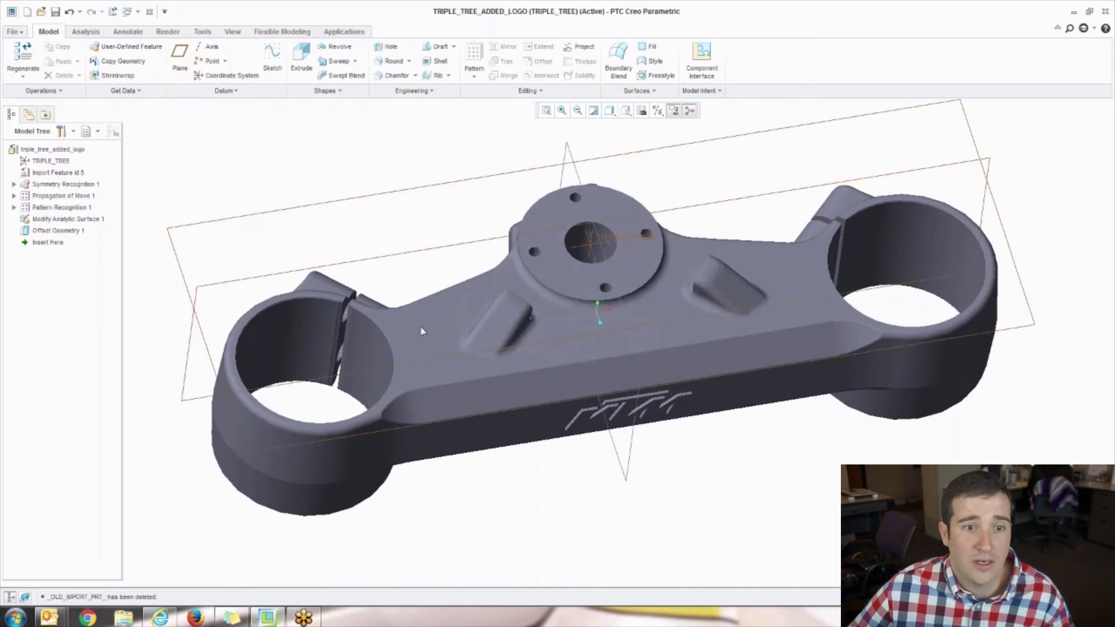
{"action": "mouse_move", "coordinate": [607, 351]}
{"action": "middle_mouse_down"}
{"action": "mouse_move", "coordinate": [595, 386]}
{"action": "mouse_move", "coordinate": [604, 357]}
{"action": "middle_mouse_up"}
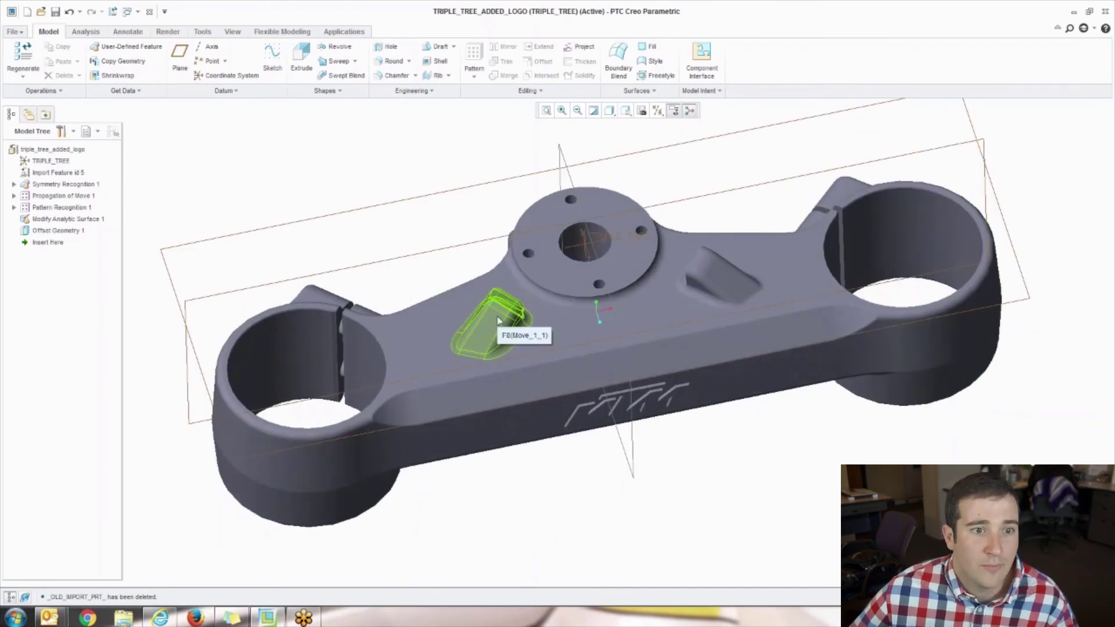
{"action": "scroll", "coordinate": [562, 197], "scroll_direction": "up", "scroll_amount": 3}
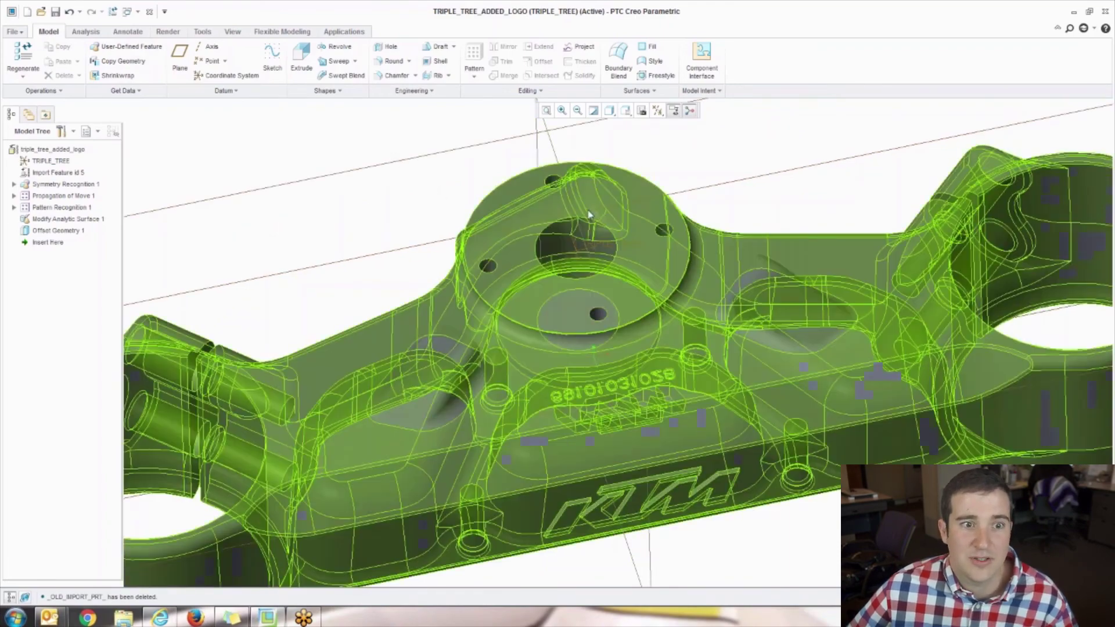
{"action": "middle_click_drag", "start_coordinate": [554, 195], "coordinate": [567, 243]}
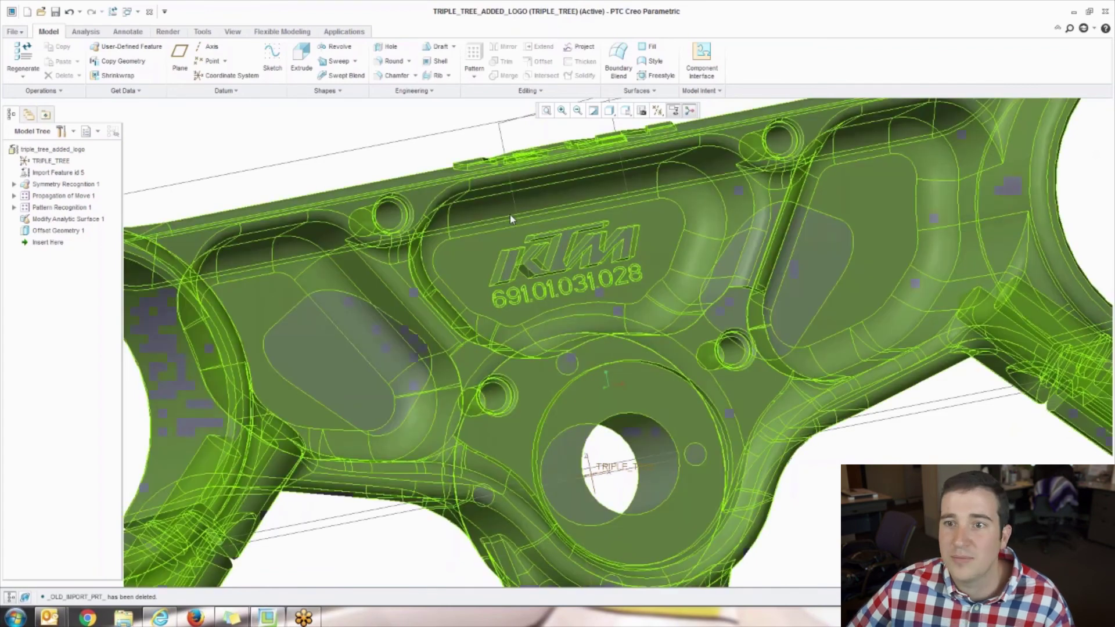
{"action": "scroll", "coordinate": [510, 214], "scroll_direction": "down", "scroll_amount": 2}
{"action": "middle_click_drag", "start_coordinate": [509, 221], "coordinate": [523, 306]}
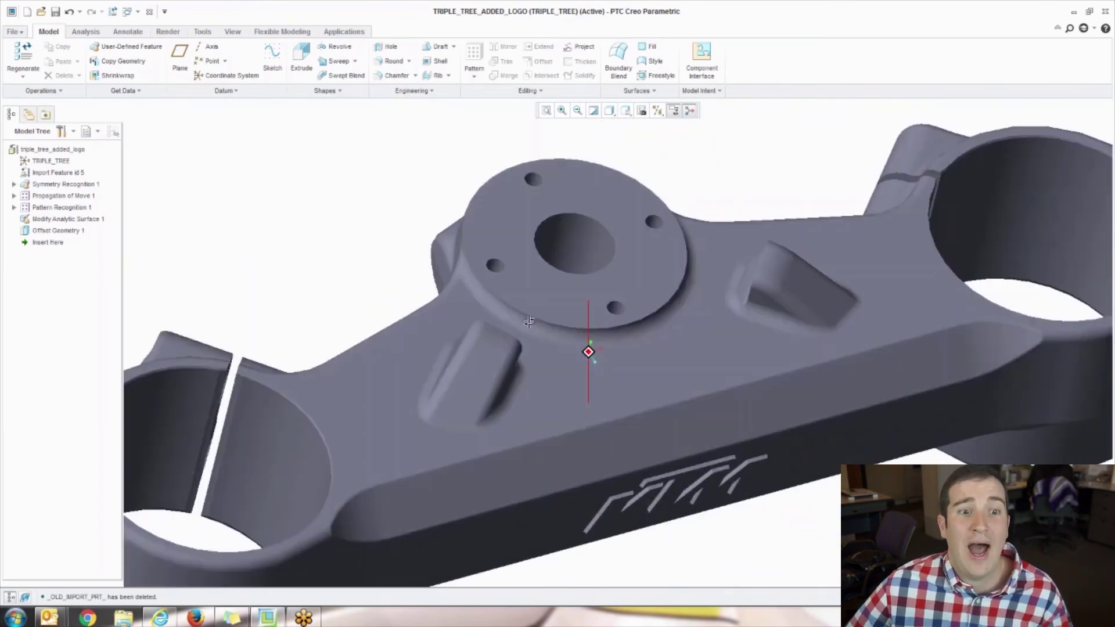